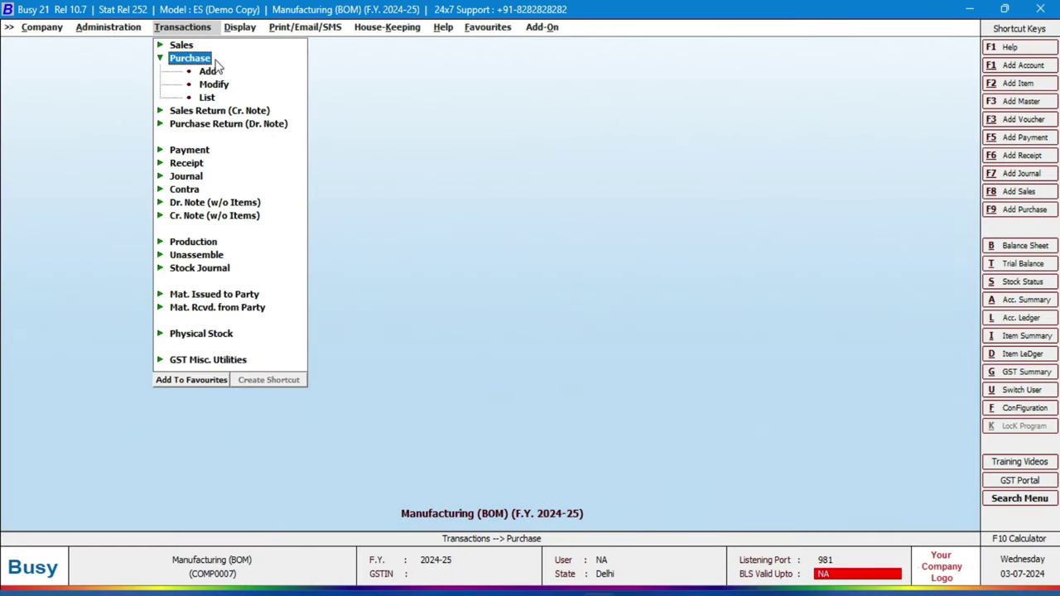
Start a new purchase voucher numbered P1, keeping the default date.
{"action": "double_click", "coordinate": [235, 99]}
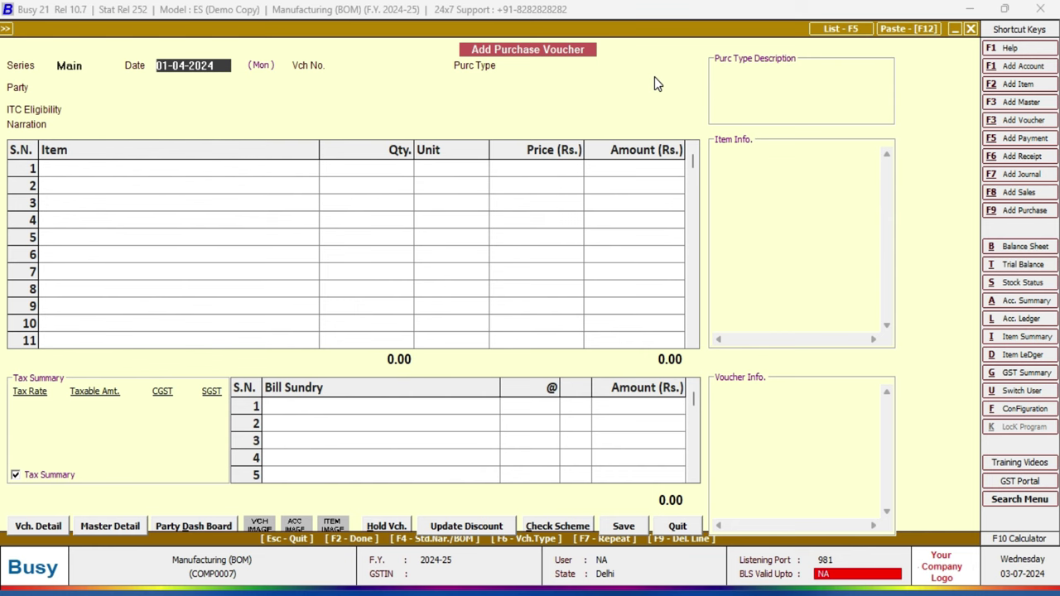
{"action": "key", "text": "Return"}
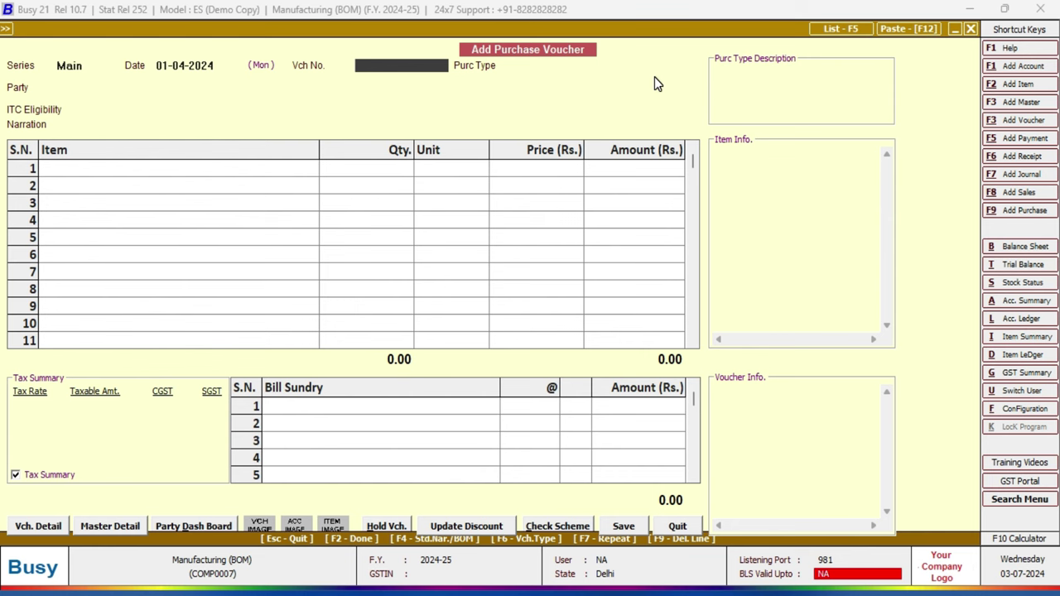
{"action": "type", "text": "P1"}
{"action": "key", "text": "Return"}
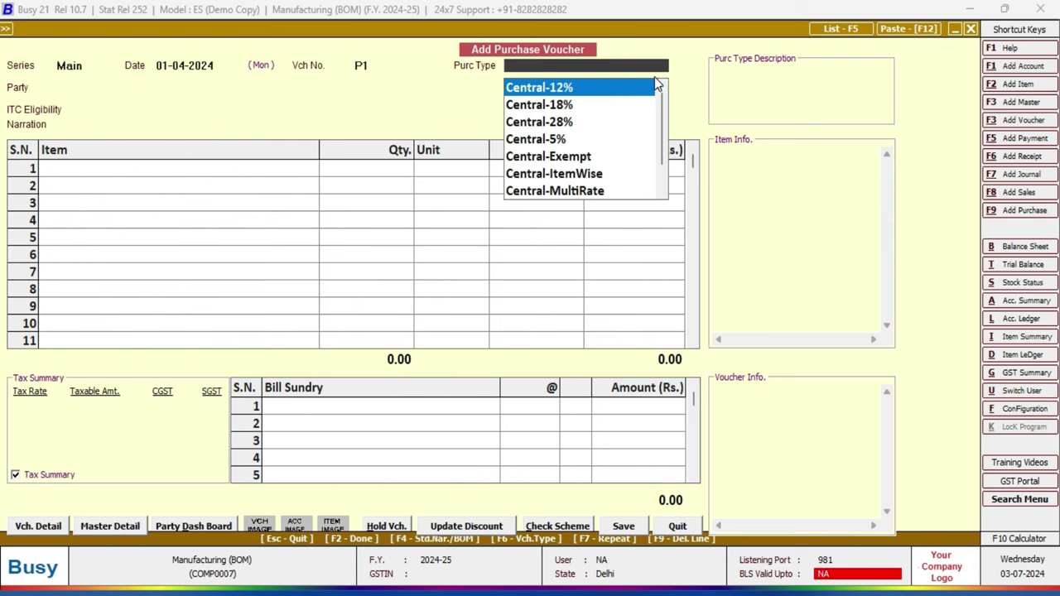
Choose Local-ItemWise as the purchase type and begin adding a new party account.
{"action": "type", "text": "l"}
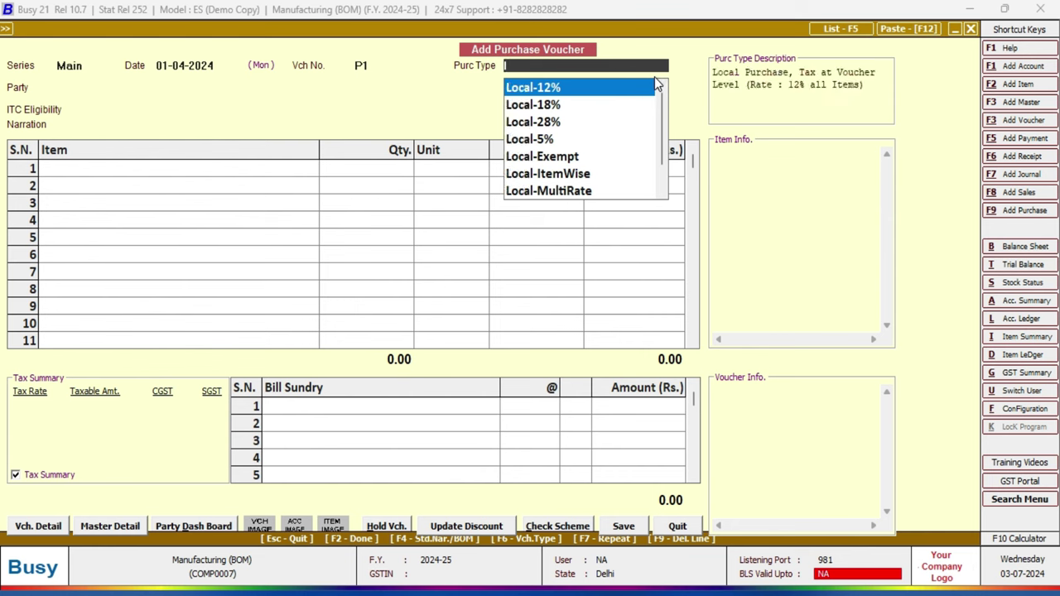
{"action": "key", "text": "Down"}
{"action": "key", "text": "Down"}
{"action": "key", "text": "Down"}
{"action": "key", "text": "Down"}
{"action": "key", "text": "Down"}
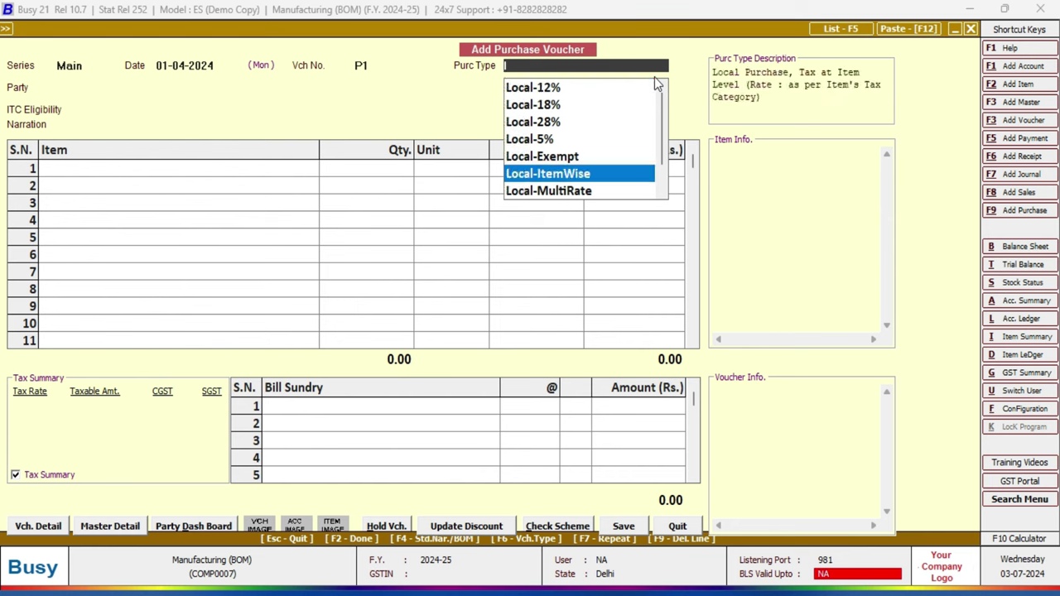
{"action": "key", "text": "Return"}
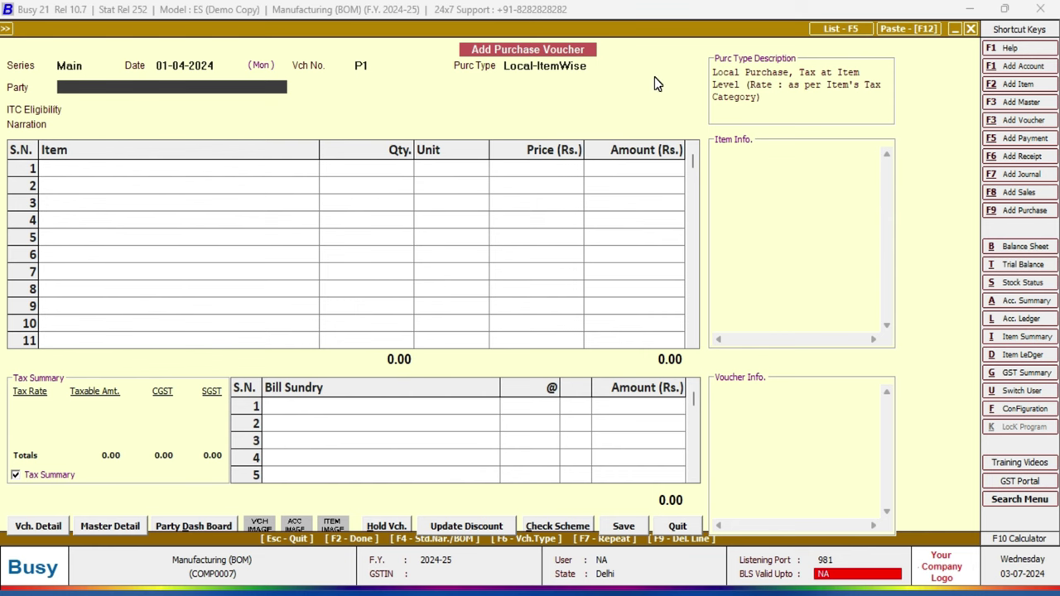
{"action": "key", "text": "F3"}
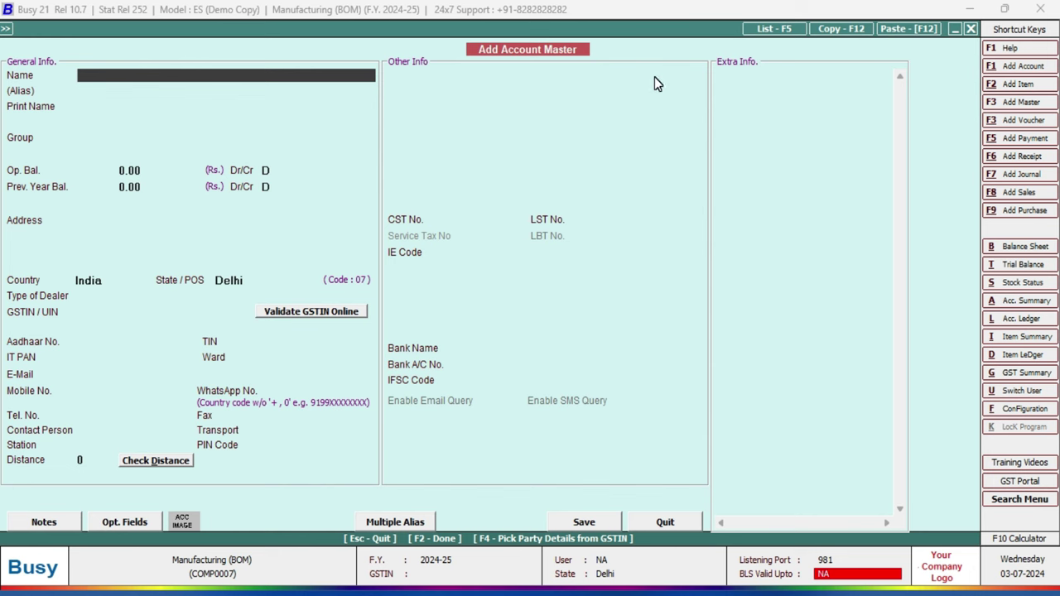
Name the account 'Mohan Ind' under Sundry Creditors with zero opening balance and no address.
{"action": "type", "text": "Mohan Ind"}
{"action": "key", "text": "Return"}
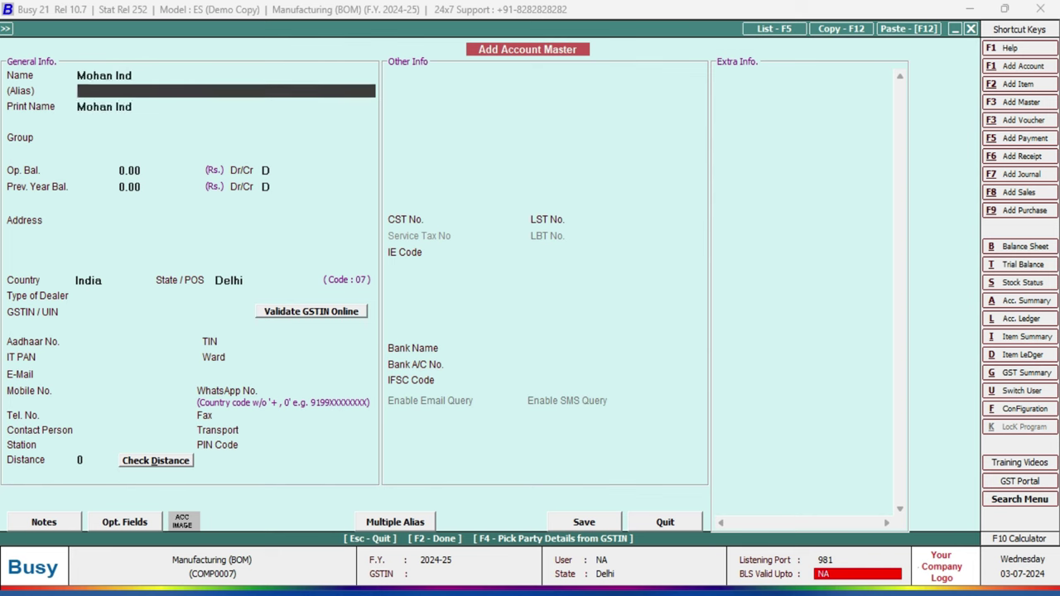
{"action": "key", "text": "Return"}
{"action": "key", "text": "Return"}
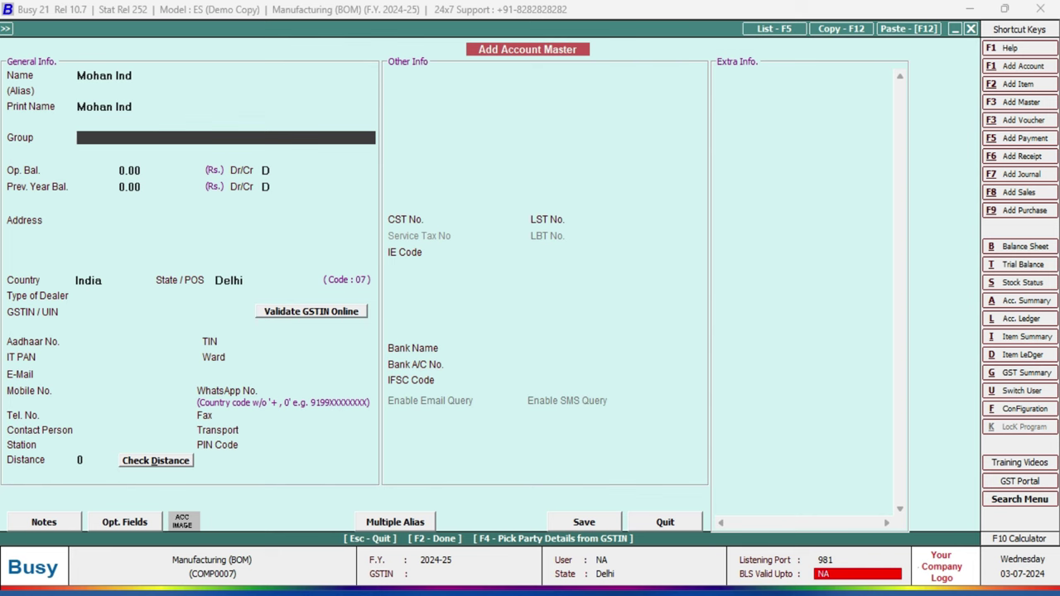
{"action": "type", "text": "s"}
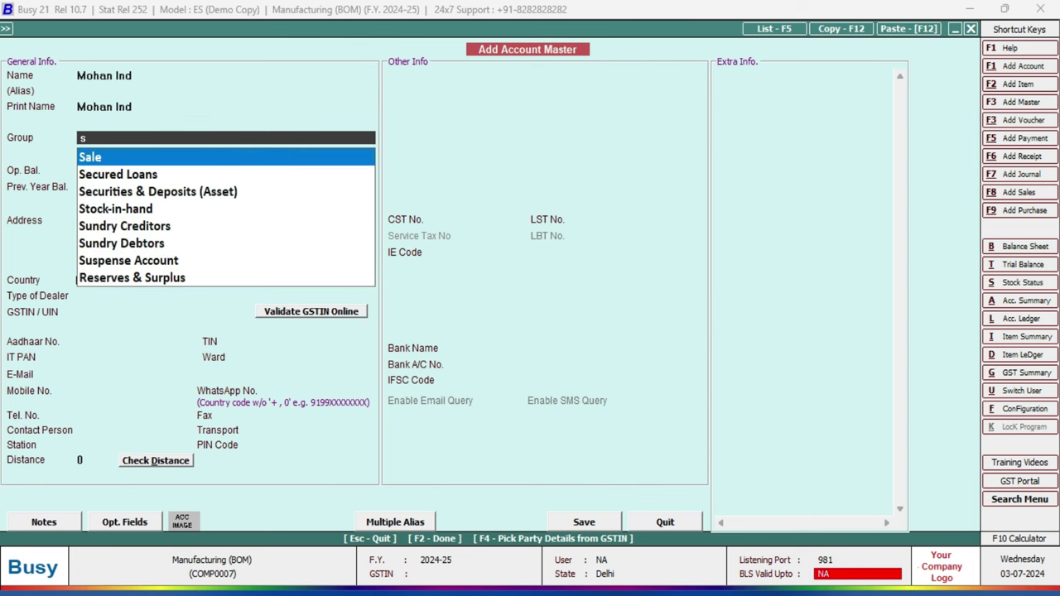
{"action": "type", "text": "undry Creditor"}
{"action": "key", "text": "Return"}
{"action": "key", "text": "Return"}
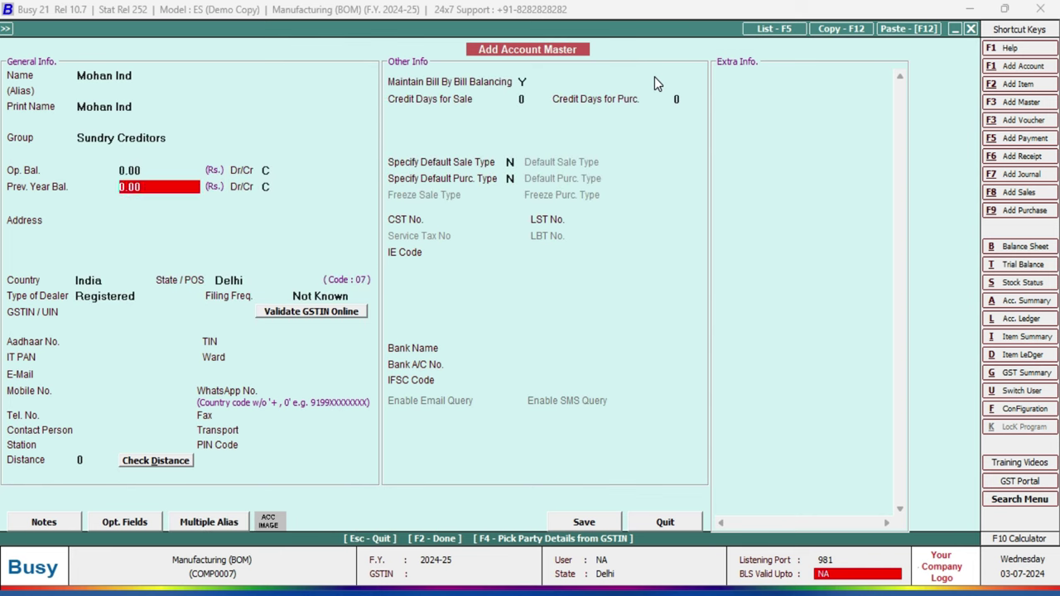
{"action": "key", "text": "Return"}
{"action": "key", "text": "Return"}
{"action": "key", "text": "Return"}
{"action": "key", "text": "Return"}
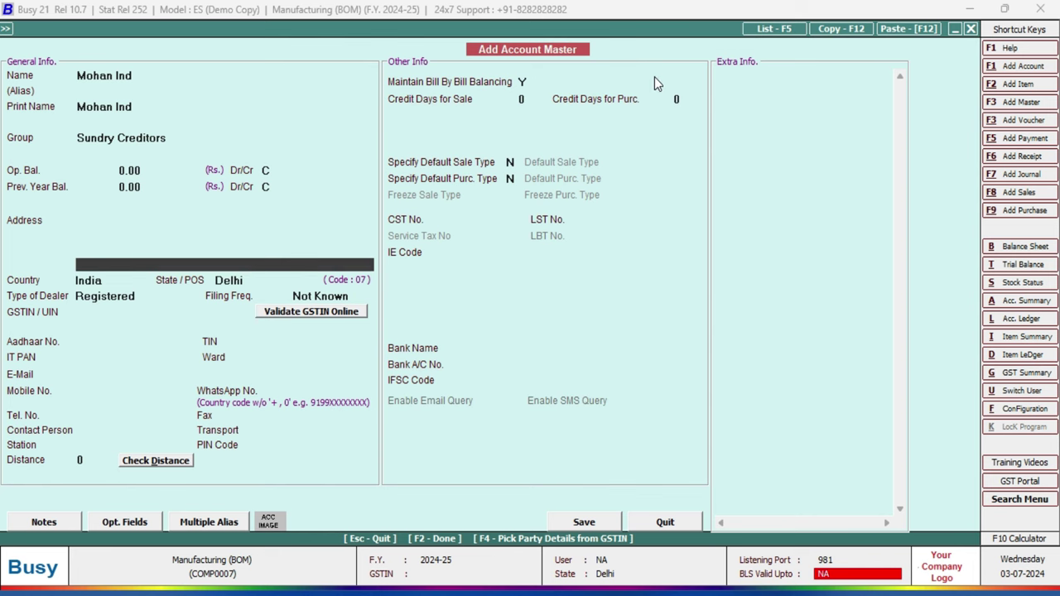
{"action": "key", "text": "Return"}
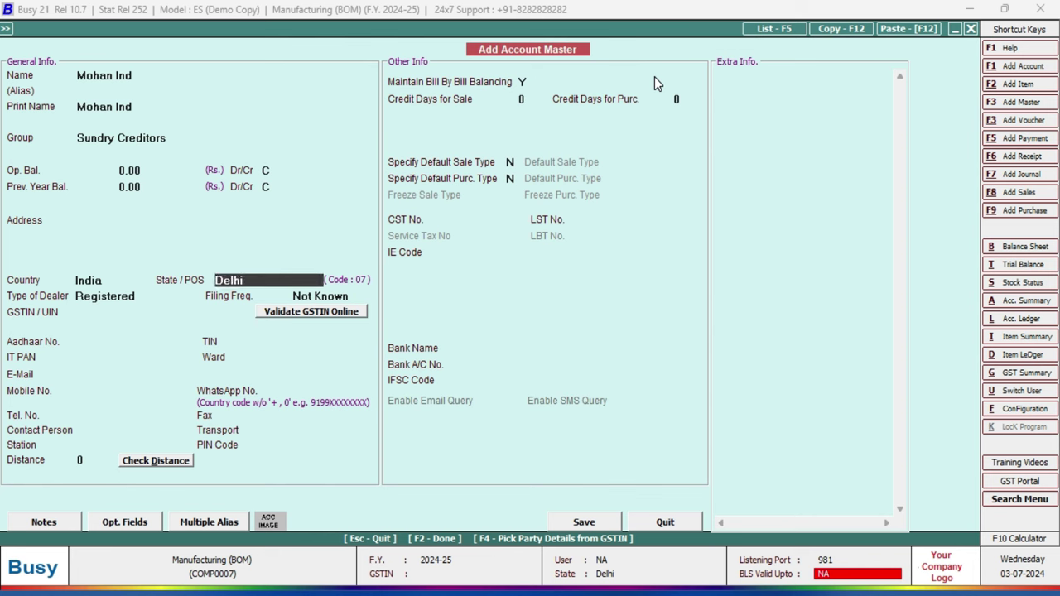
{"action": "key", "text": "Return"}
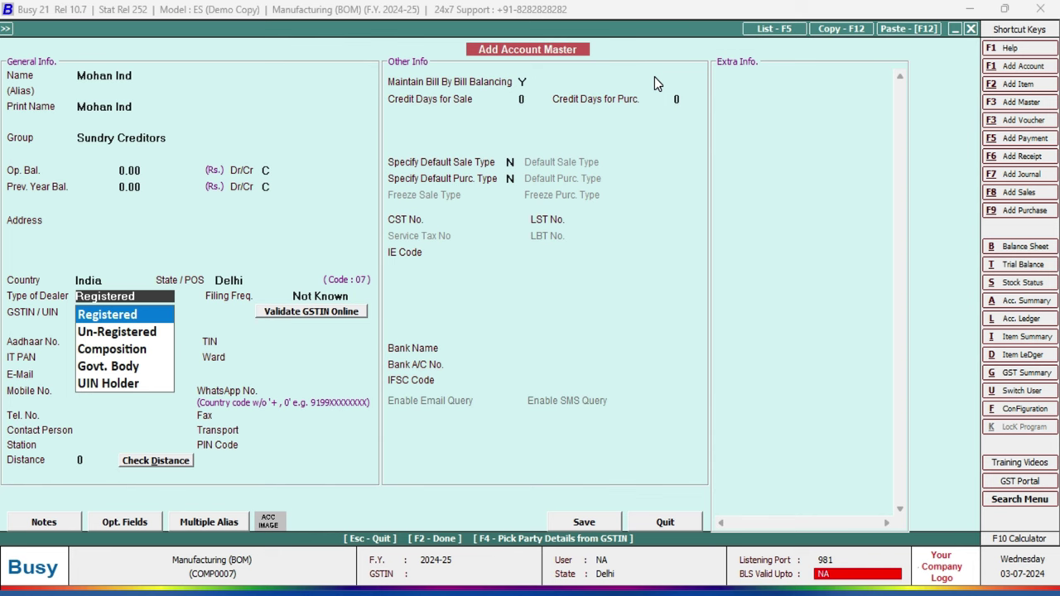
Keep Registered dealer type, paste the supplier's GSTIN so PAN auto-fills, and submit the form.
{"action": "key", "text": "Return"}
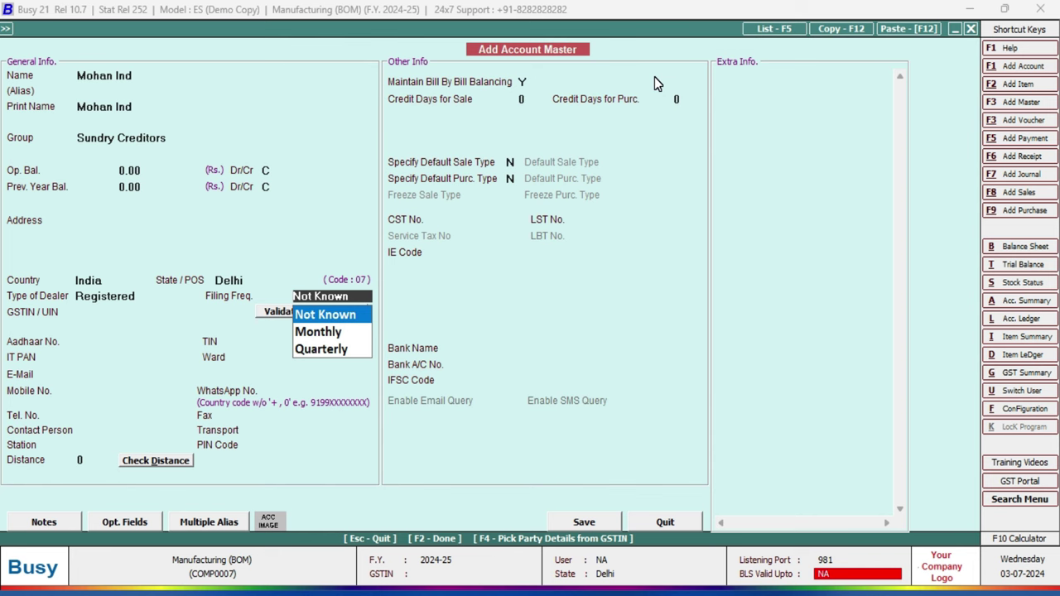
{"action": "key", "text": "Return"}
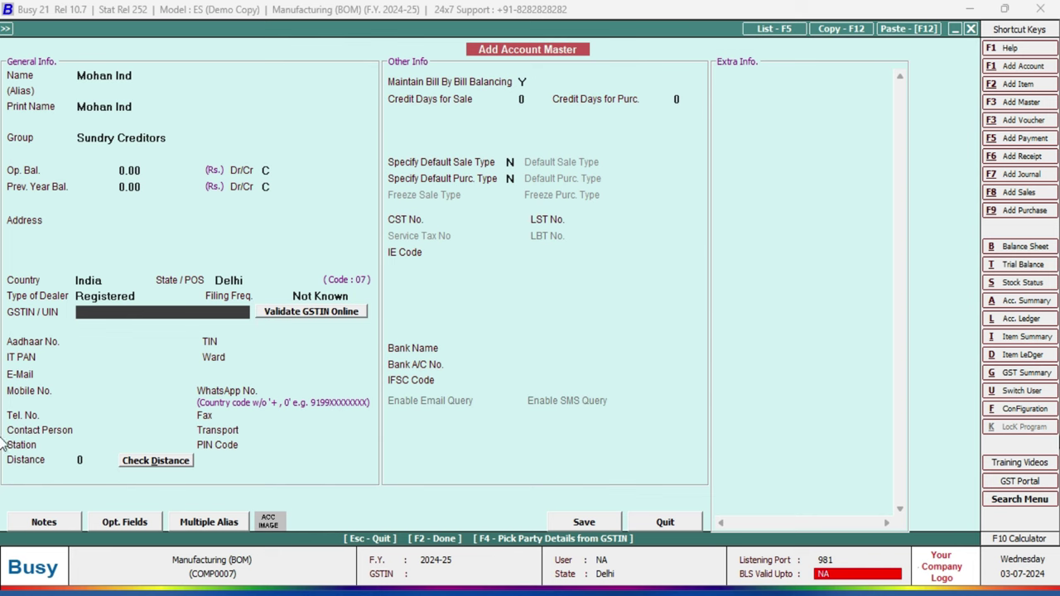
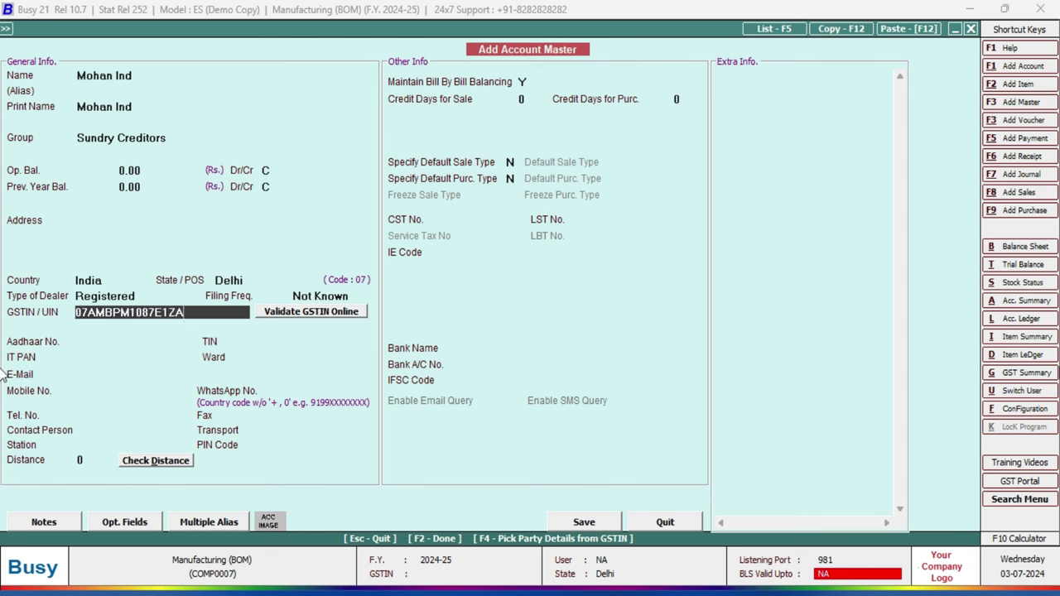
{"action": "key", "text": "Return"}
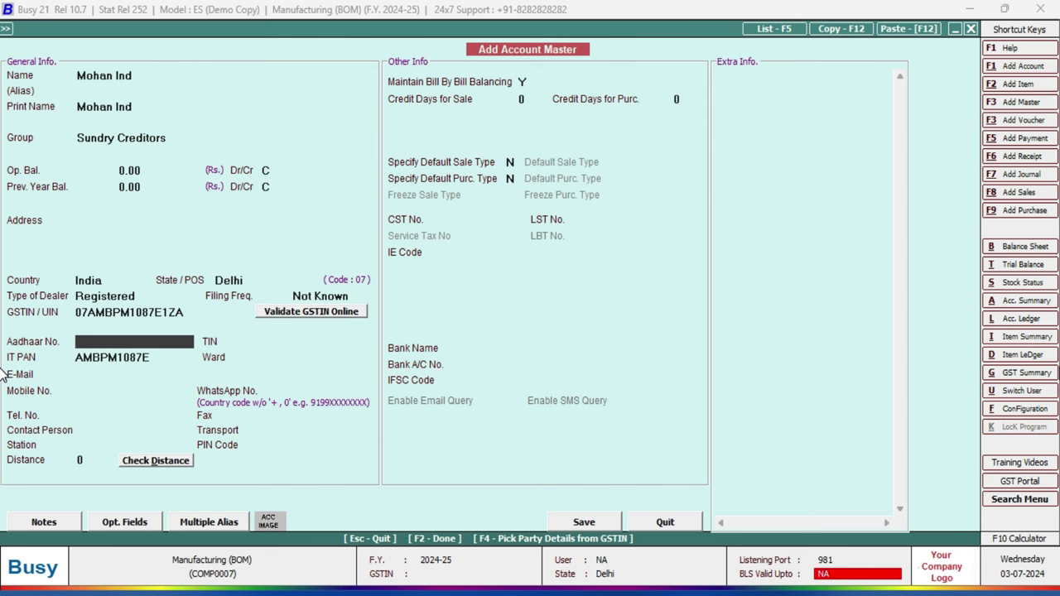
{"action": "key", "text": "Return"}
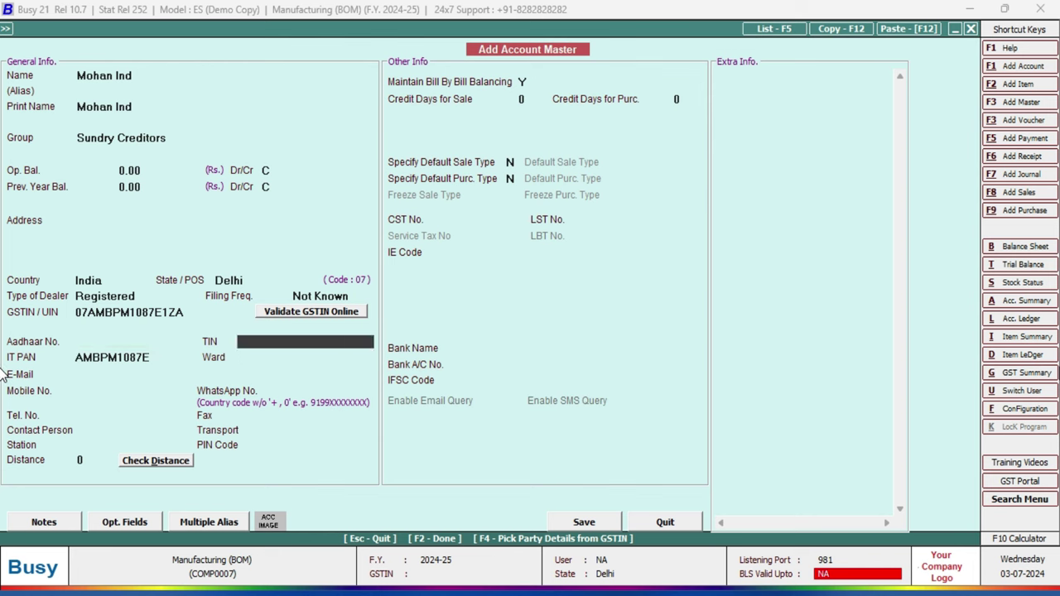
{"action": "key", "text": "Return"}
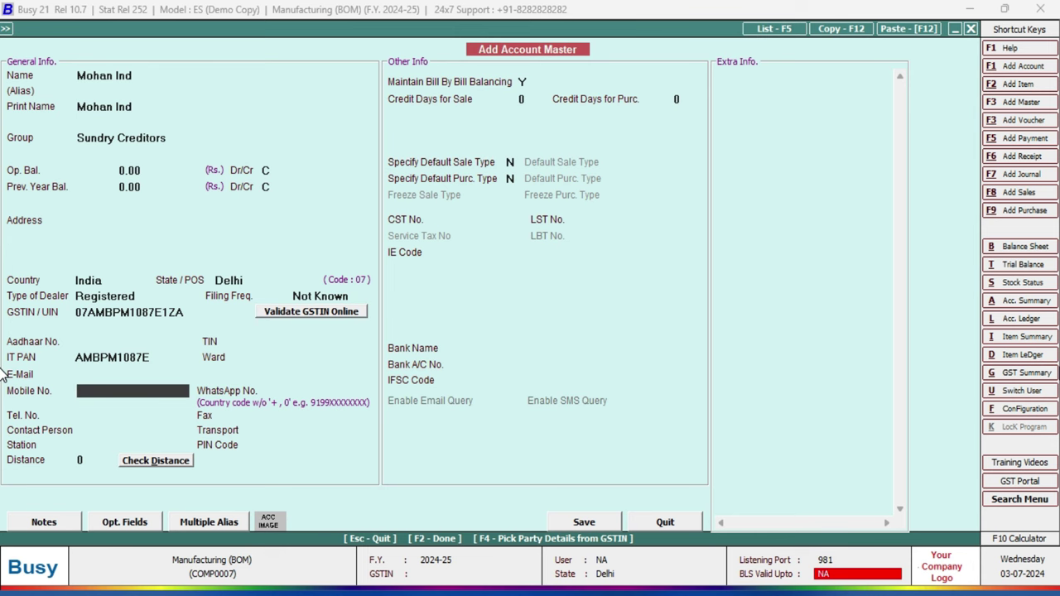
{"action": "key", "text": "F2"}
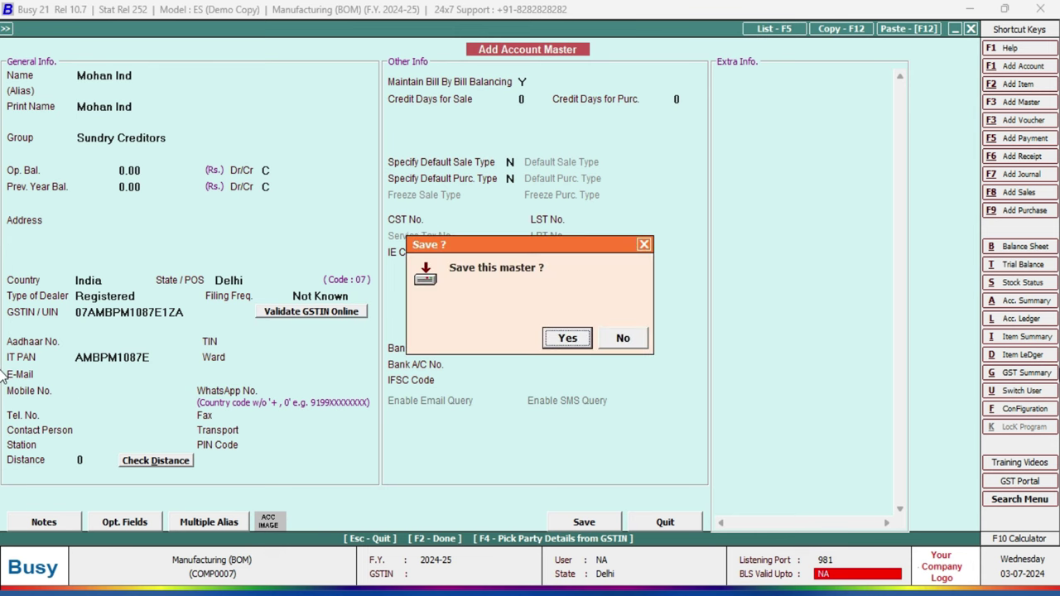
Save Mohan Ind, keep Input Goods/Services ITC eligibility, and skip narration to the first item row.
{"action": "left_click", "coordinate": [568, 341]}
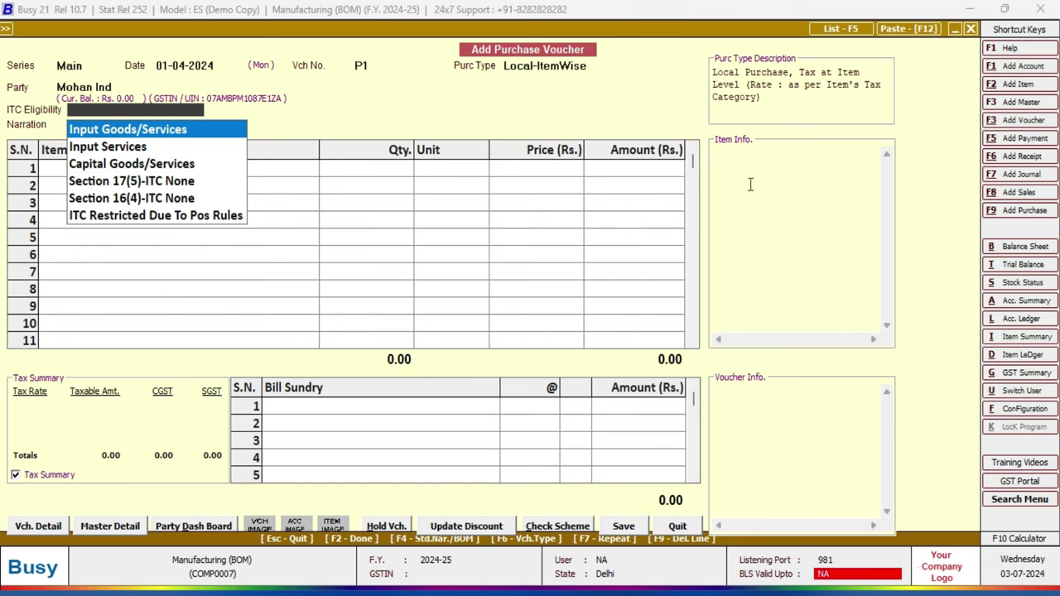
{"action": "key", "text": "Return"}
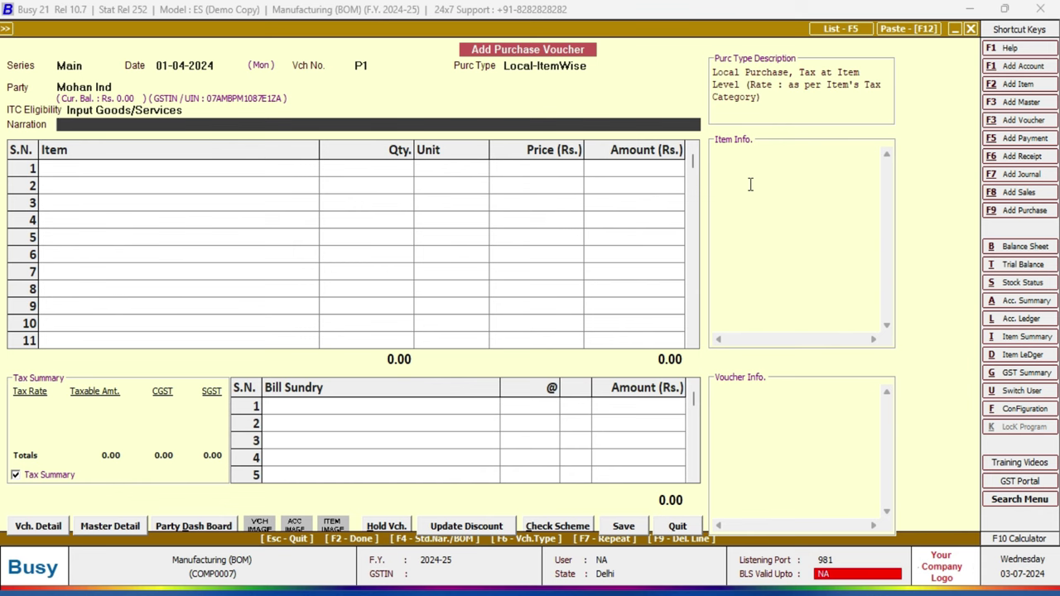
{"action": "key", "text": "Return"}
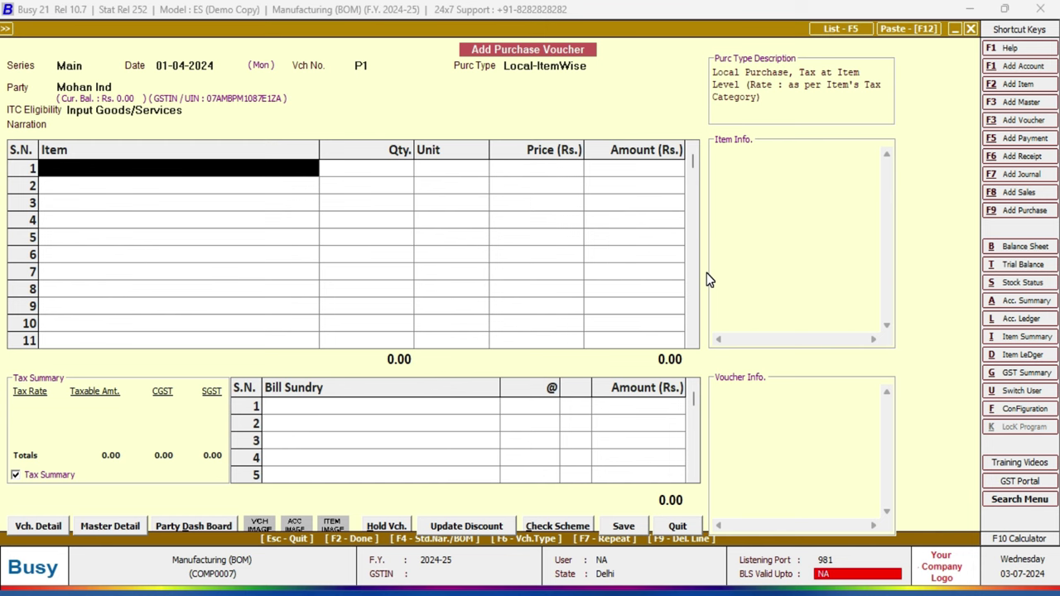
Look up CPU in the Computer Assemble BOM table in Word, then begin a new item in Busy.
{"action": "left_click", "coordinate": [633, 594]}
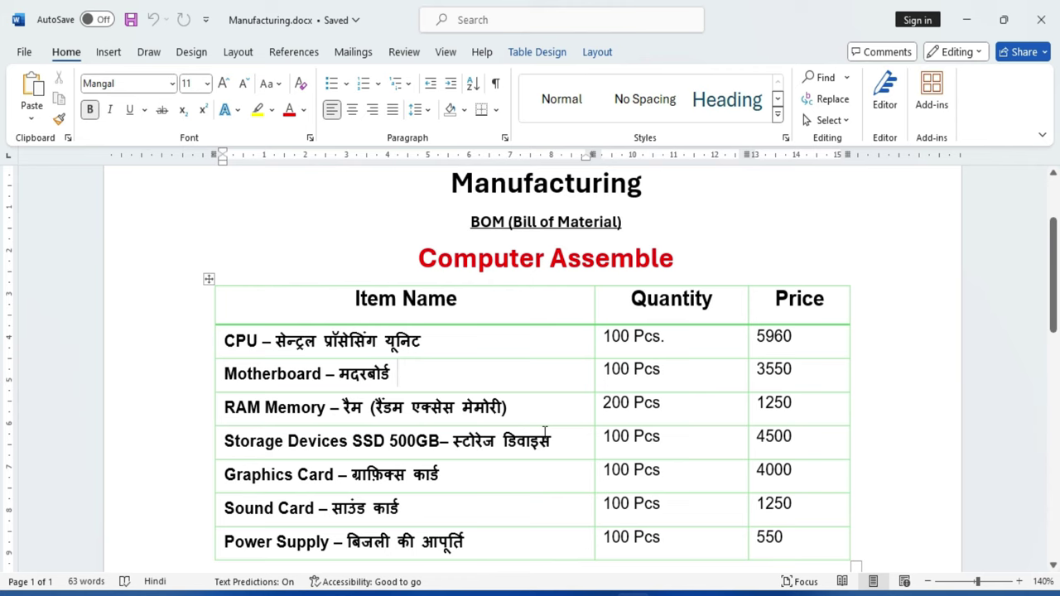
{"action": "left_click_drag", "start_coordinate": [417, 250], "coordinate": [693, 270]}
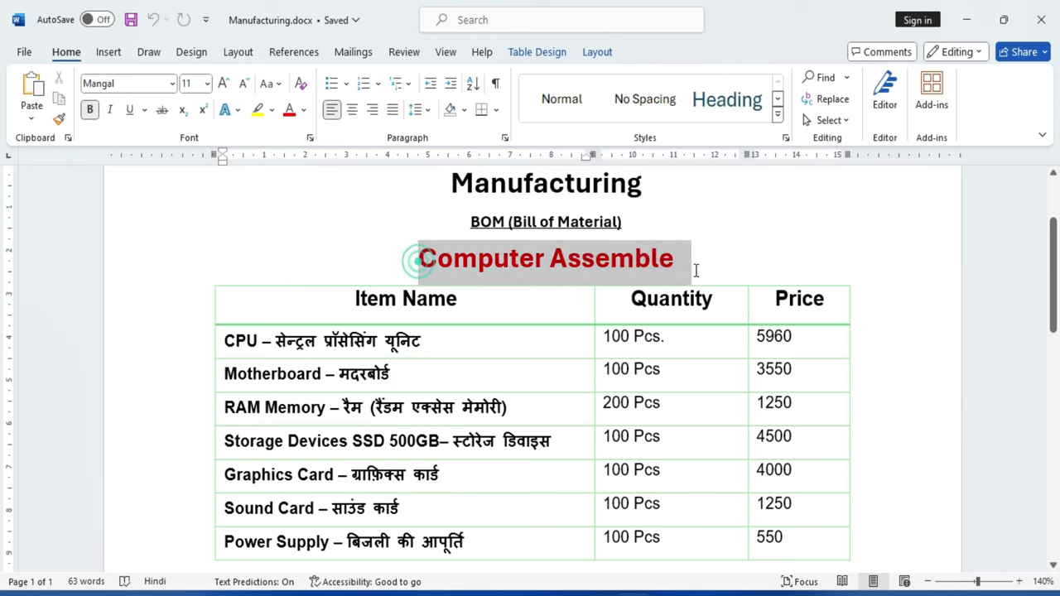
{"action": "left_click", "coordinate": [241, 339]}
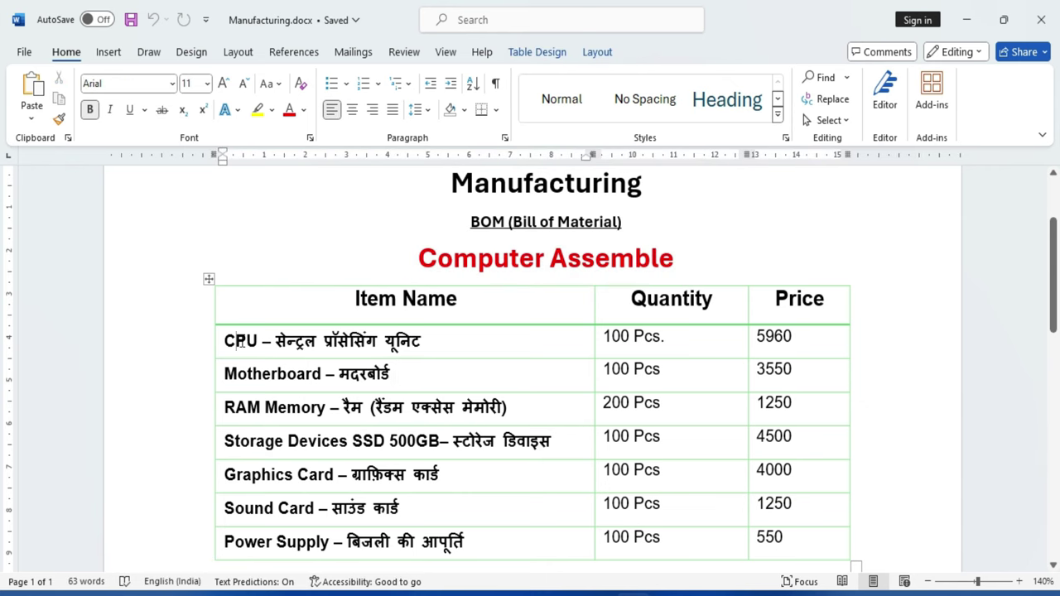
{"action": "double_click", "coordinate": [240, 340]}
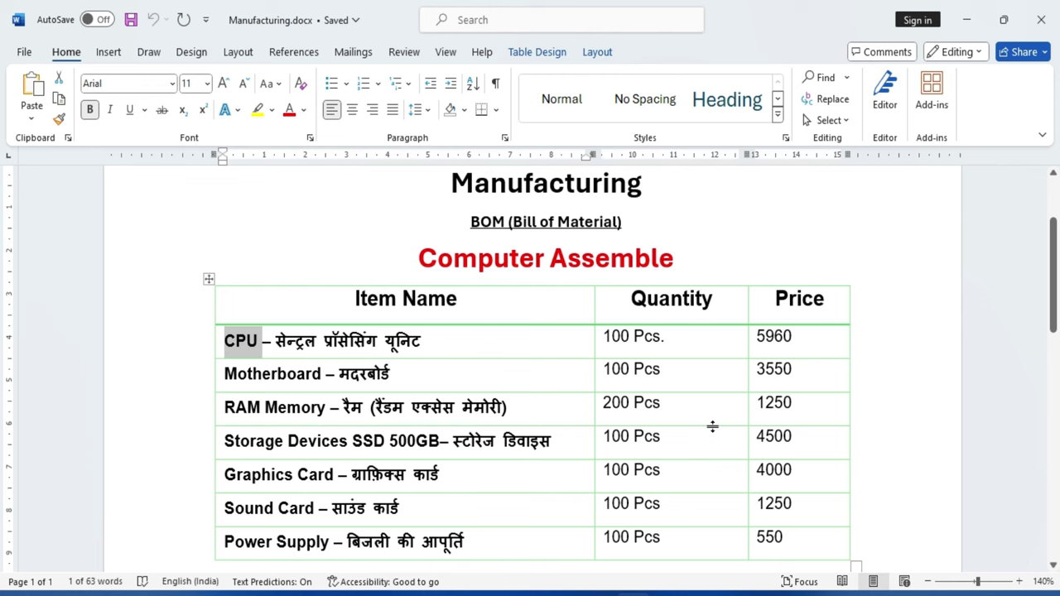
{"action": "key", "text": "F3"}
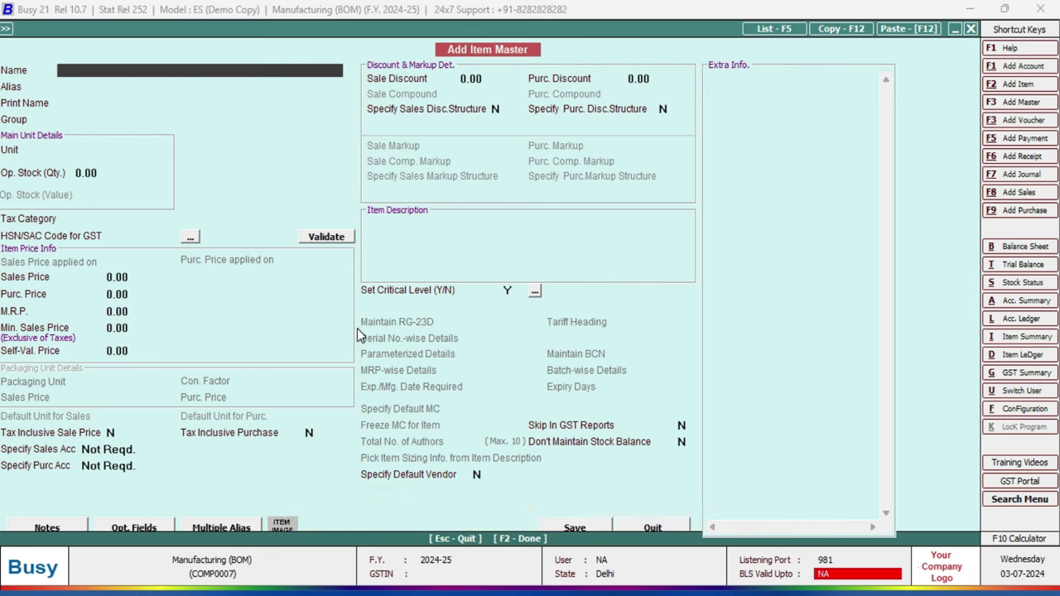
Enter 'Intel i5 12th Gen' as the item name and begin a new item group.
{"action": "type", "text": "Intel i5 12th Gen"}
{"action": "key", "text": "Return"}
{"action": "key", "text": "Return"}
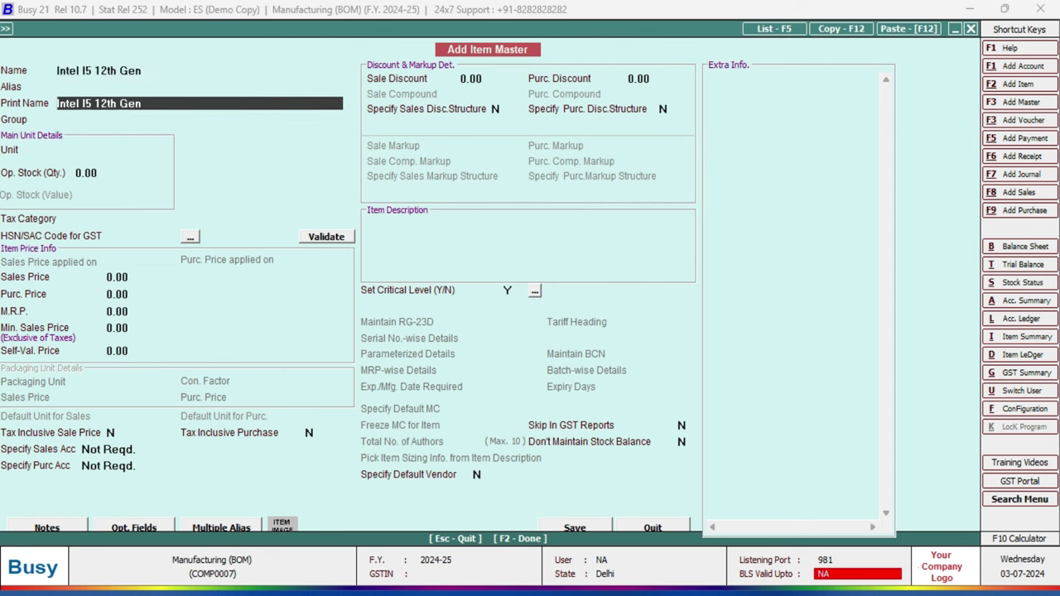
{"action": "key", "text": "Return"}
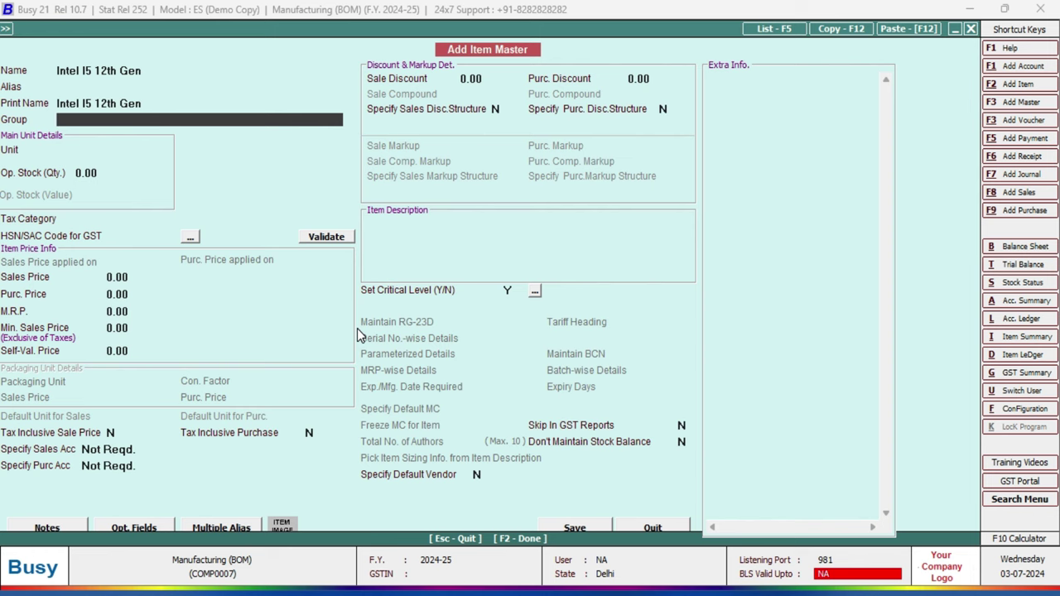
{"action": "key", "text": "F3"}
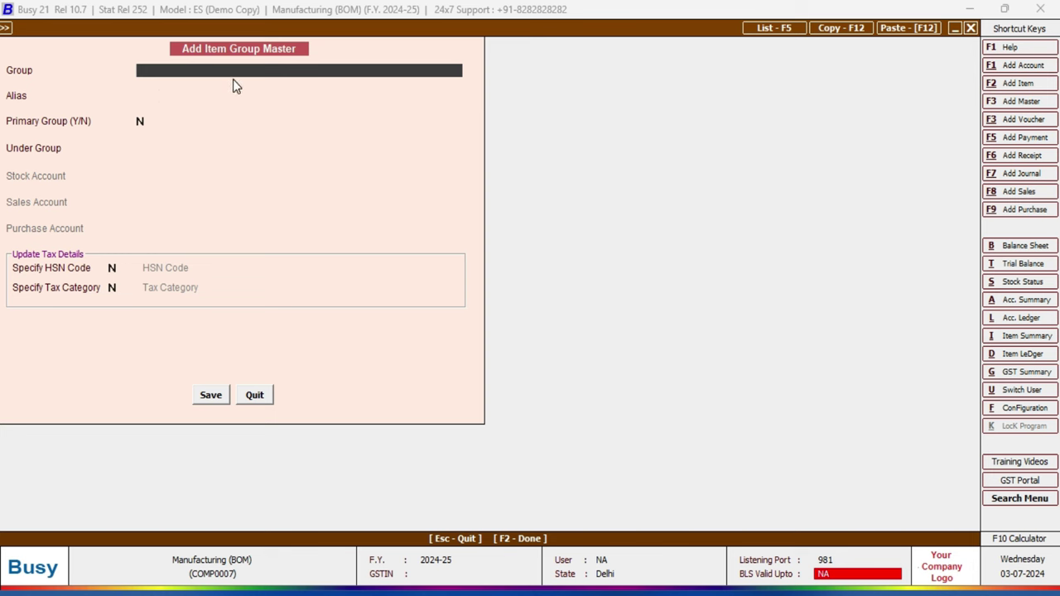
Create the item group 'Row Material' as a primary group and submit it for saving.
{"action": "type", "text": "Row Material"}
{"action": "key", "text": "Return"}
{"action": "key", "text": "Return"}
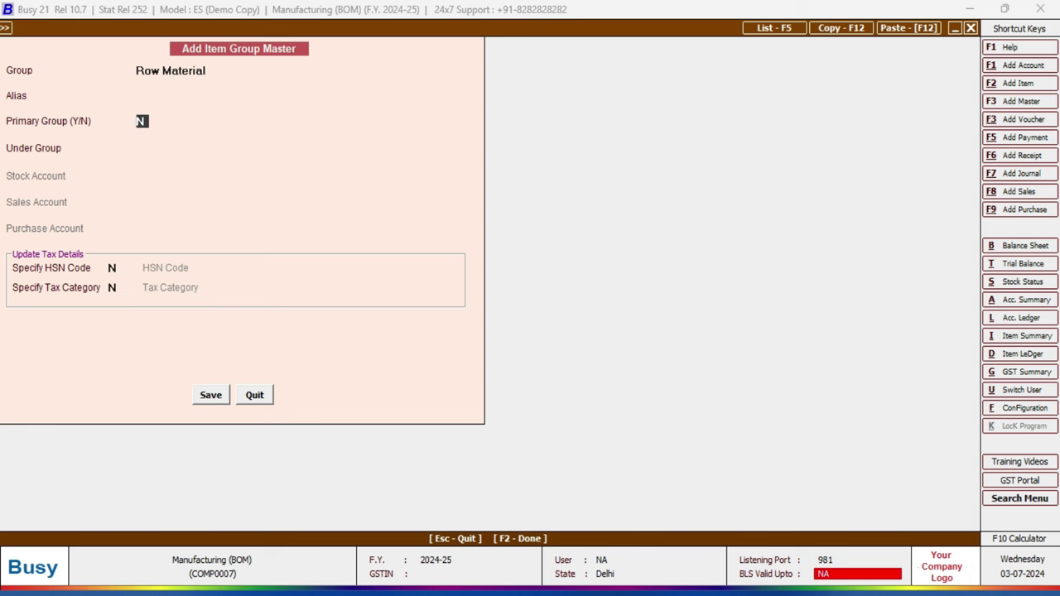
{"action": "type", "text": "Y"}
{"action": "key", "text": "Return"}
{"action": "key", "text": "F2"}
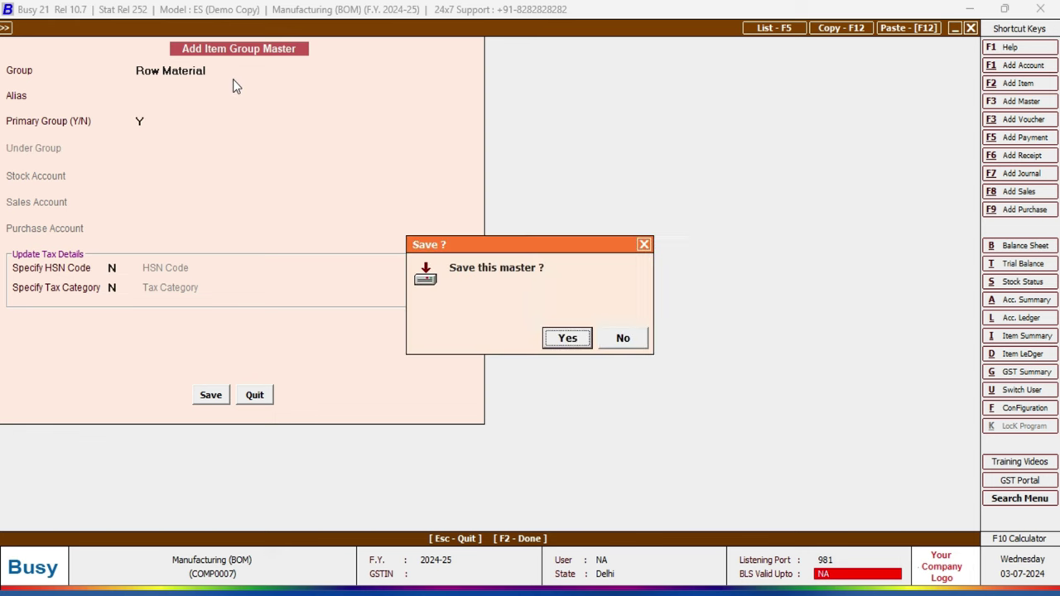
Save the group, then give the item unit Pcs., tax category GST 18% and HSN 4584.
{"action": "key", "text": "Return"}
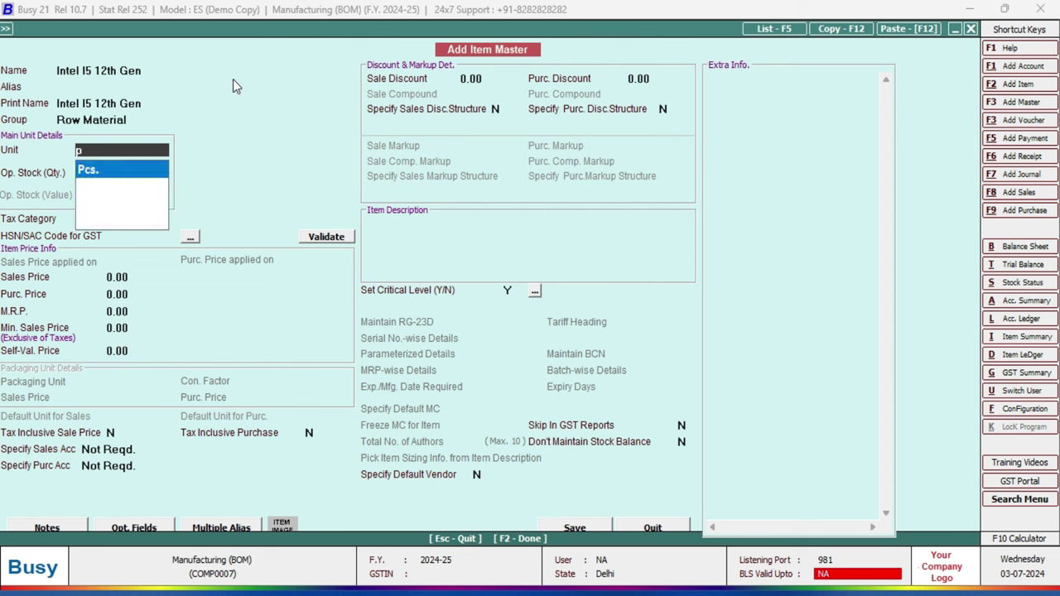
{"action": "key", "text": "Return"}
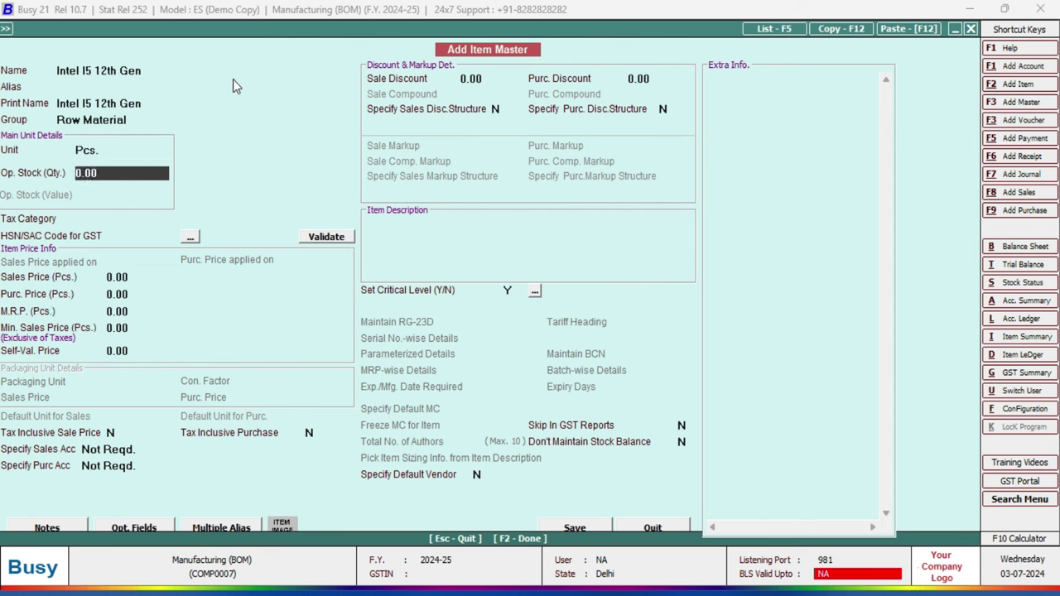
{"action": "key", "text": "Return"}
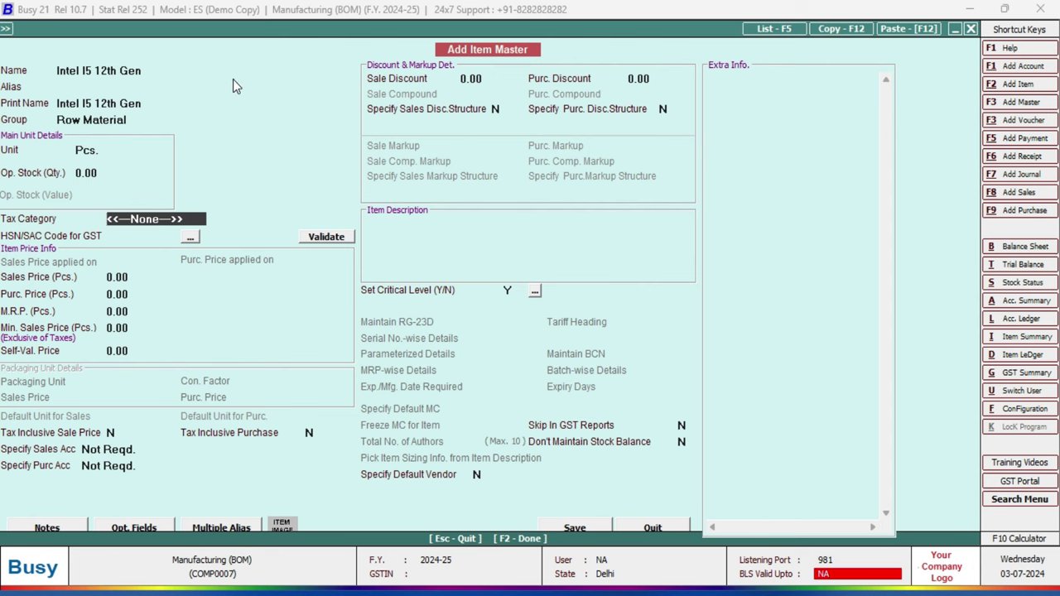
{"action": "key", "text": "Down"}
{"action": "key", "text": "Down"}
{"action": "key", "text": "Down"}
{"action": "key", "text": "Down"}
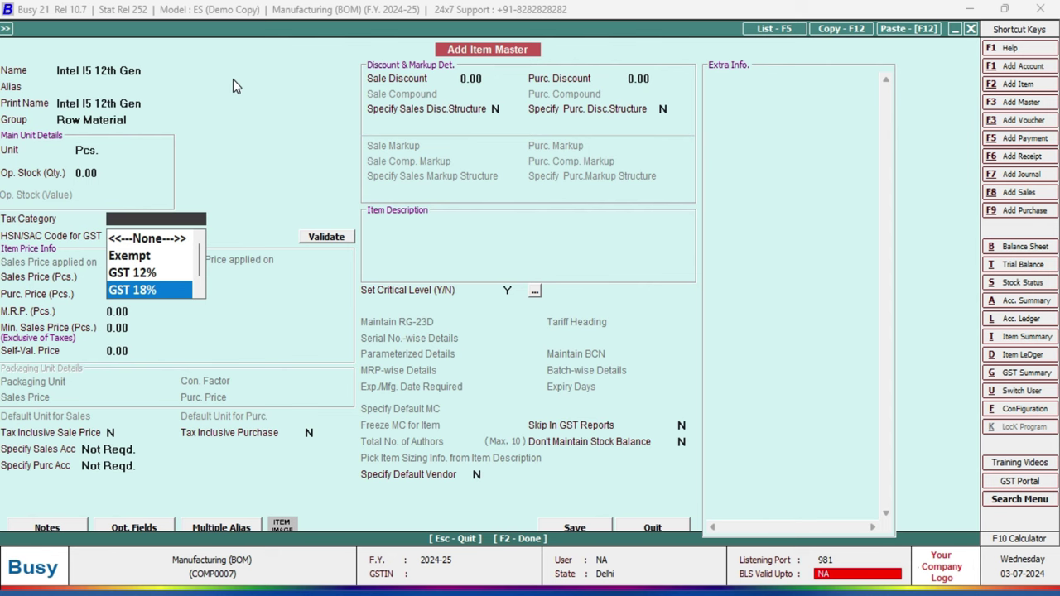
{"action": "key", "text": "Return"}
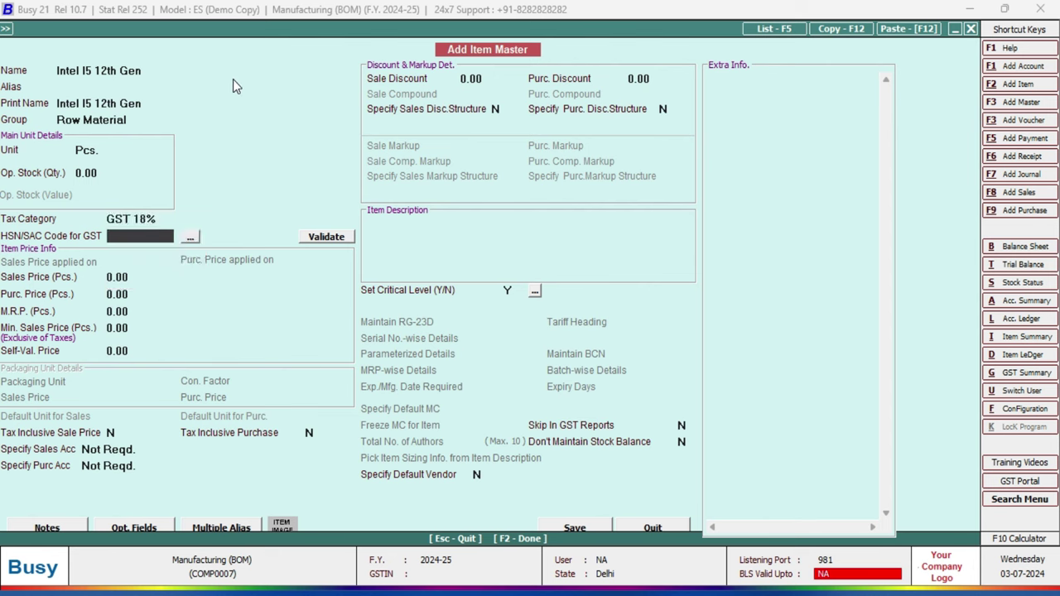
{"action": "type", "text": "4584"}
{"action": "key", "text": "Return"}
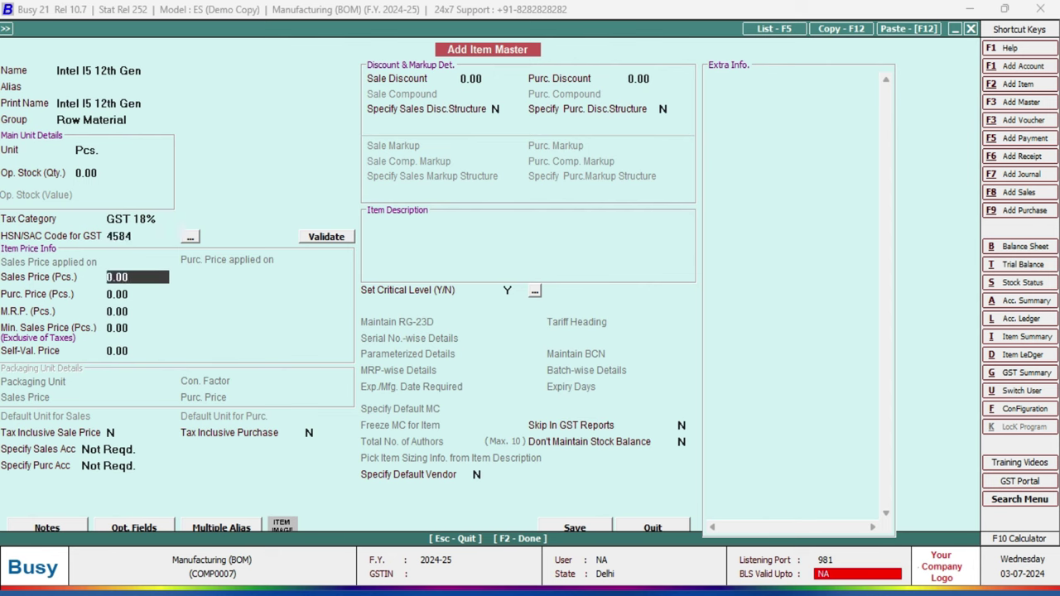
{"action": "key", "text": "Return"}
{"action": "key", "text": "Return"}
{"action": "key", "text": "Return"}
{"action": "key", "text": "Return"}
{"action": "key", "text": "Return"}
{"action": "key", "text": "Return"}
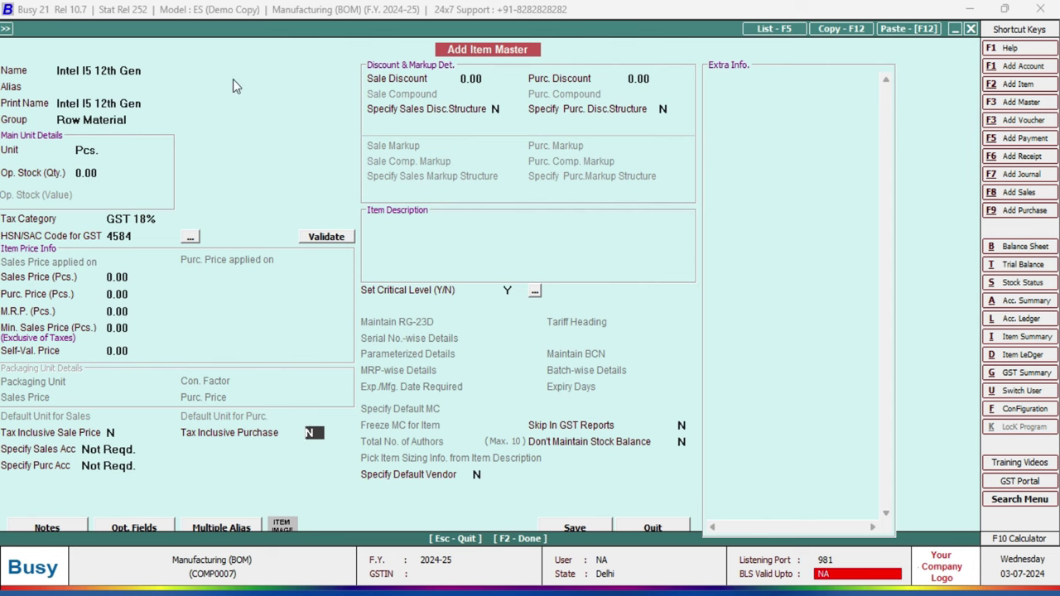
{"action": "key", "text": "Return"}
{"action": "key", "text": "Return"}
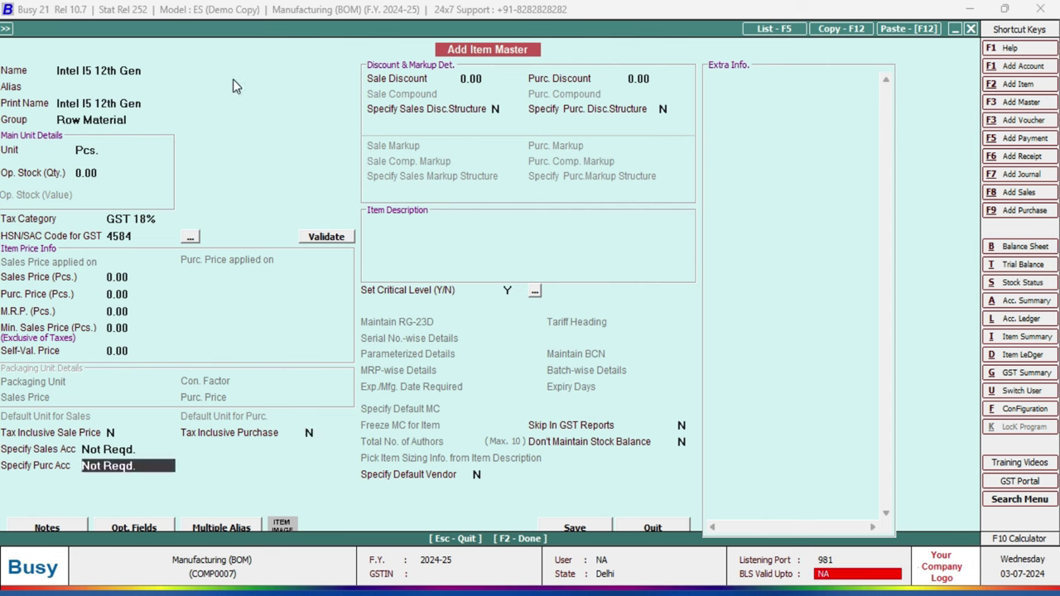
Set the purchase account option to Specify Here, browse the accounts, and begin a new one.
{"action": "key", "text": "space"}
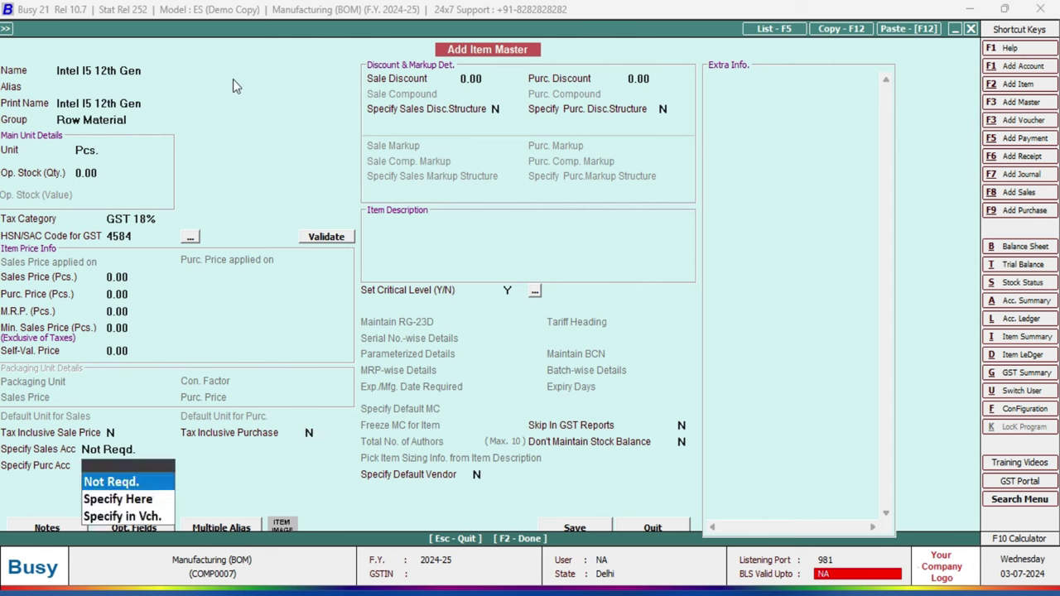
{"action": "key", "text": "Down"}
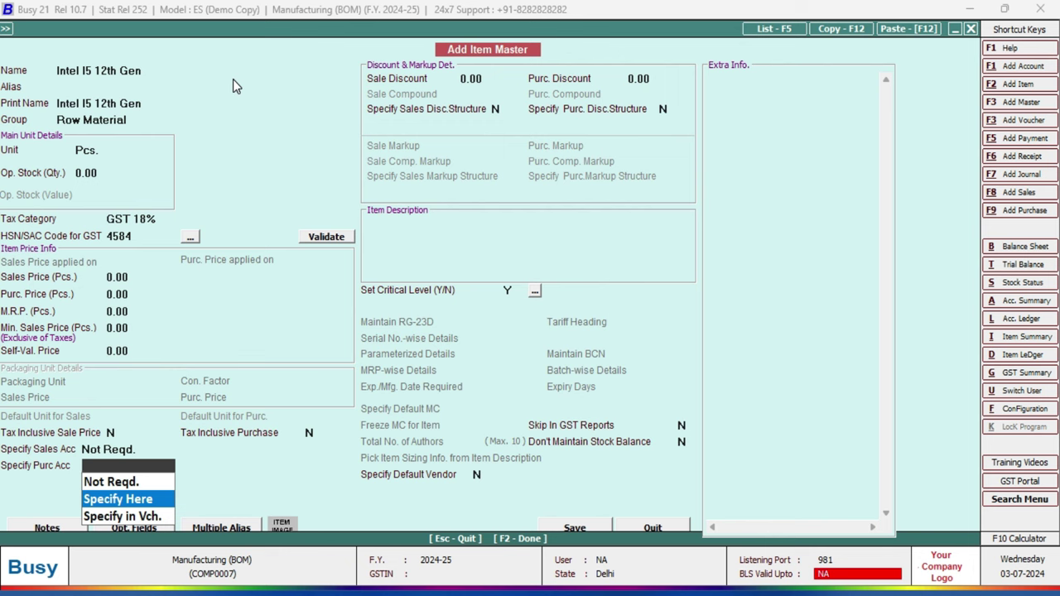
{"action": "key", "text": "Return"}
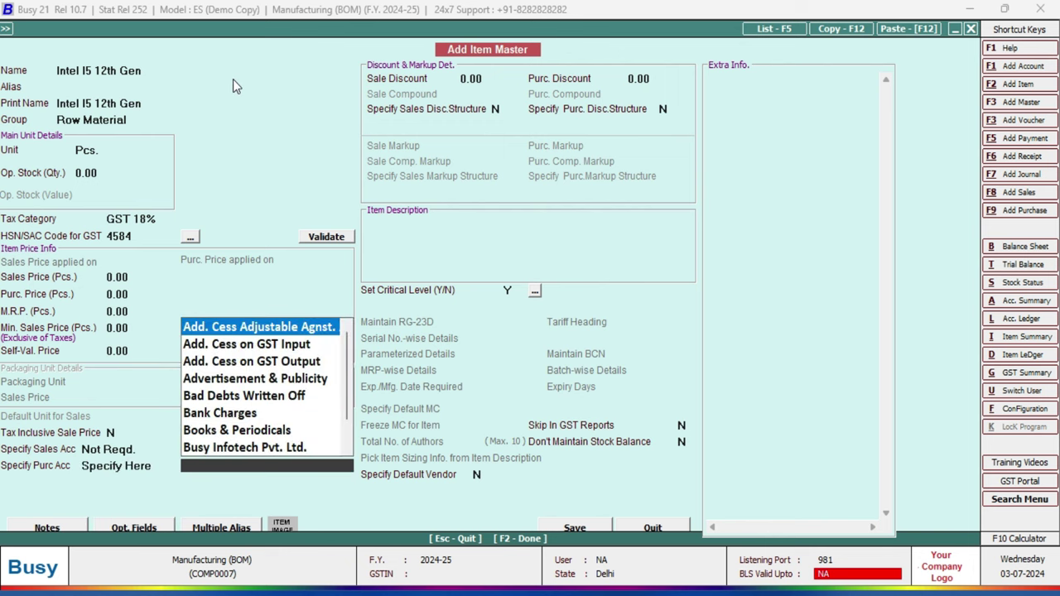
{"action": "key", "text": "Down"}
{"action": "key", "text": "Down"}
{"action": "key", "text": "Down"}
{"action": "key", "text": "Down"}
{"action": "key", "text": "Down"}
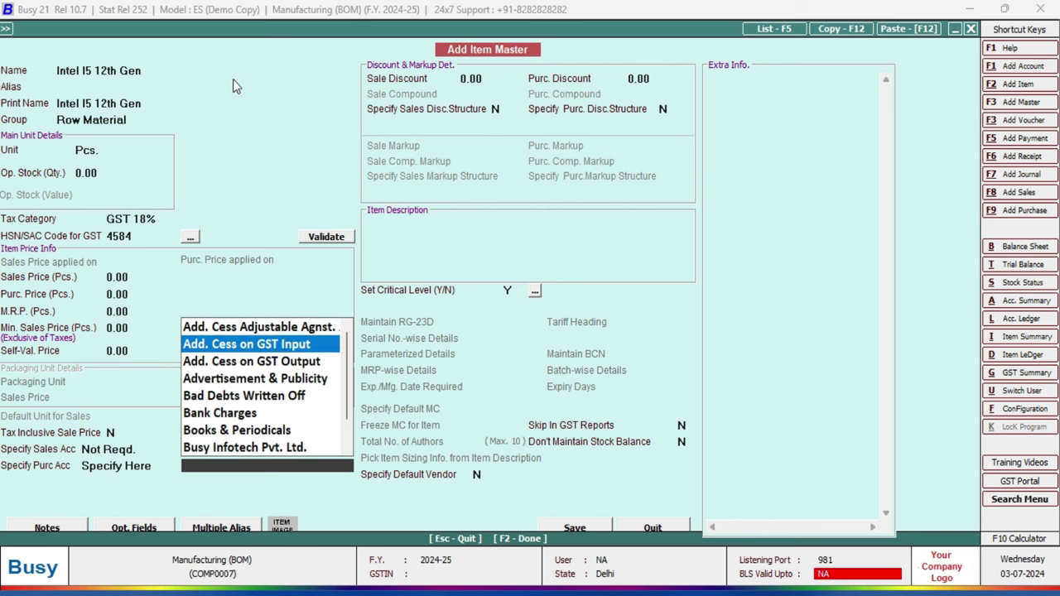
{"action": "key", "text": "Down"}
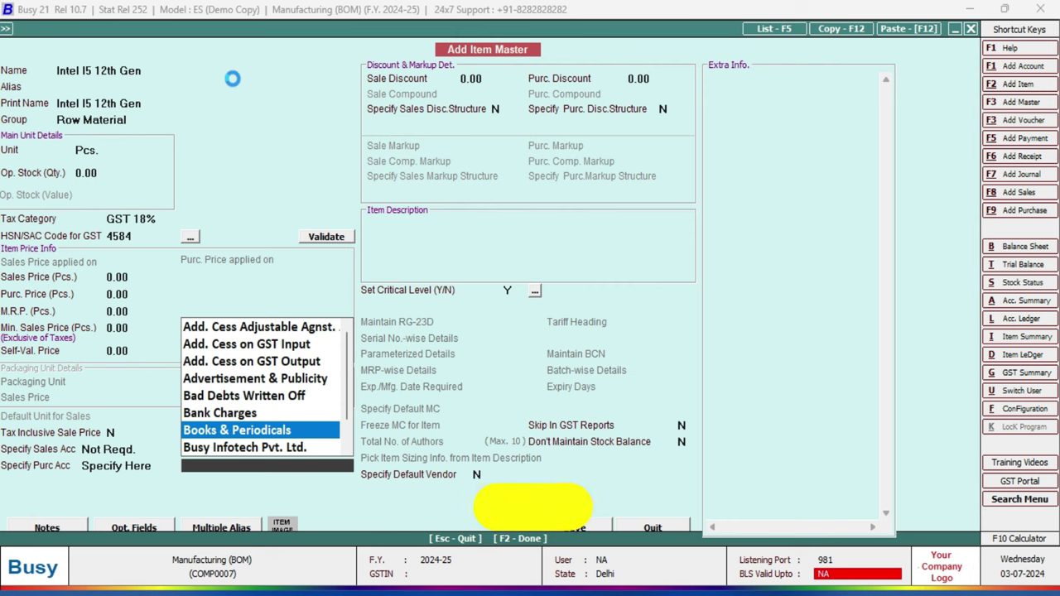
{"action": "key", "text": "F3"}
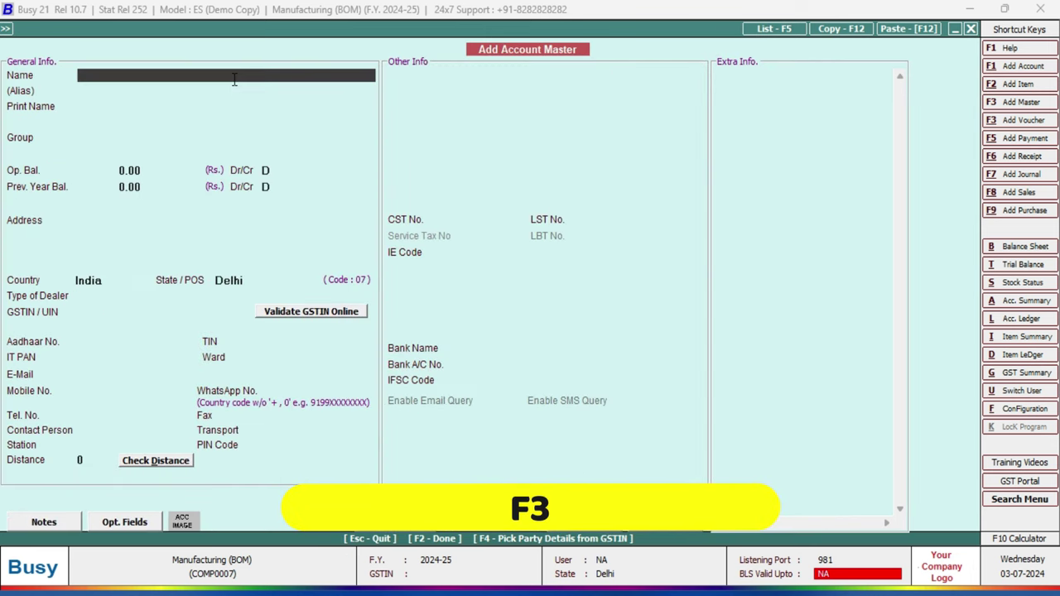
Create and save the account 'Row Matrial Purchase' in the Purchase group.
{"action": "type", "text": "Row Matrial Purchase"}
{"action": "key", "text": "Return"}
{"action": "key", "text": "Return"}
{"action": "key", "text": "Return"}
{"action": "type", "text": "p"}
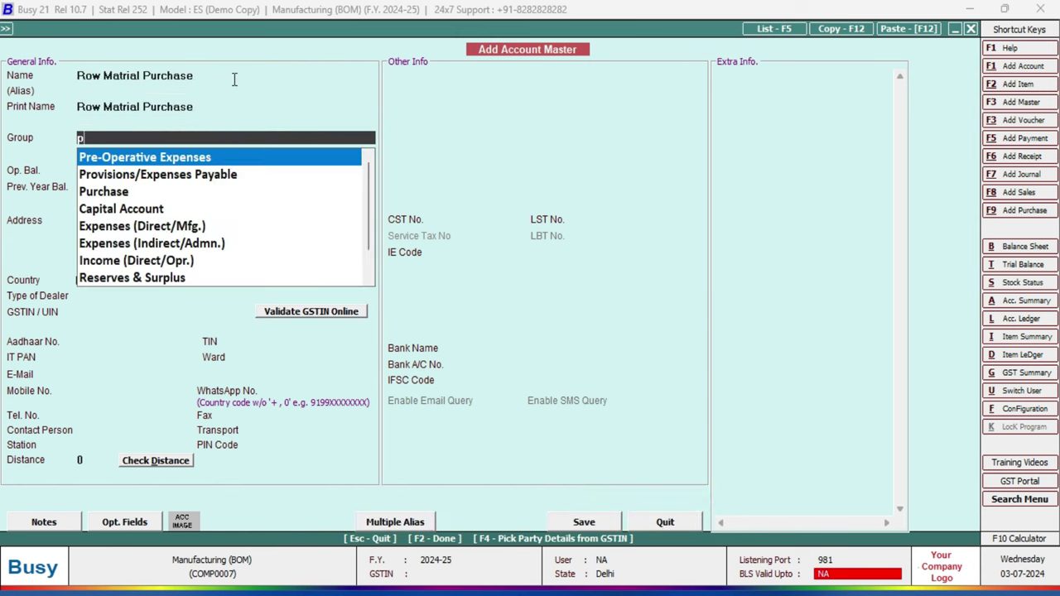
{"action": "key", "text": "Down"}
{"action": "key", "text": "Down"}
{"action": "key", "text": "Return"}
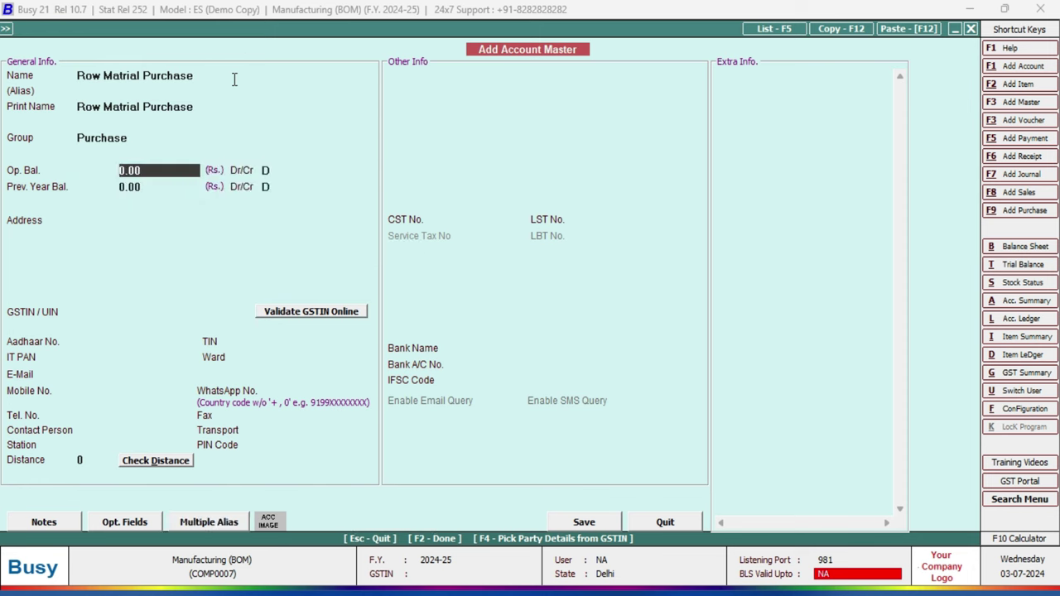
{"action": "key", "text": "F2"}
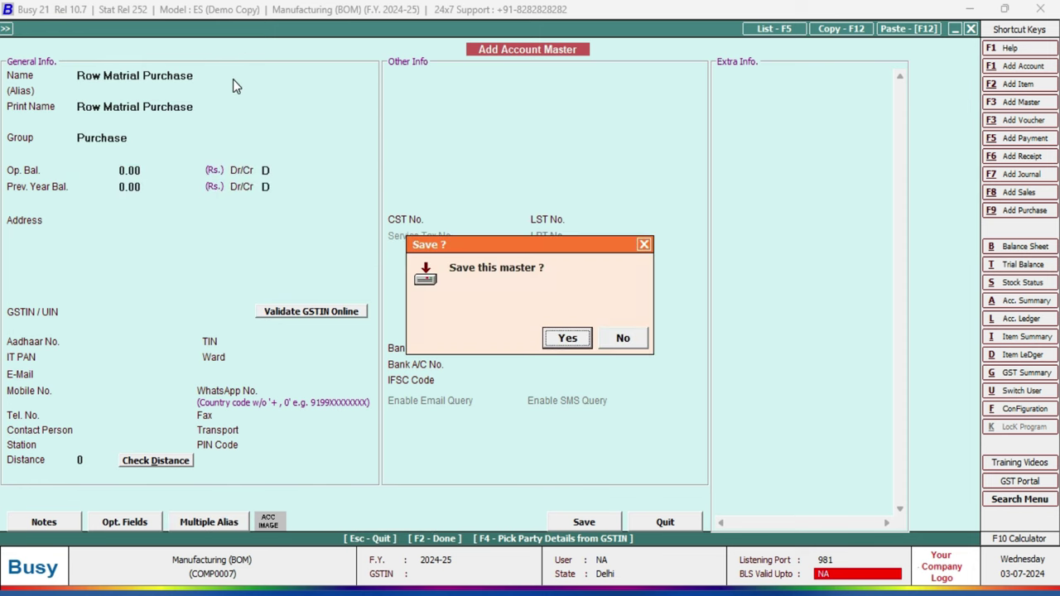
{"action": "key", "text": "Return"}
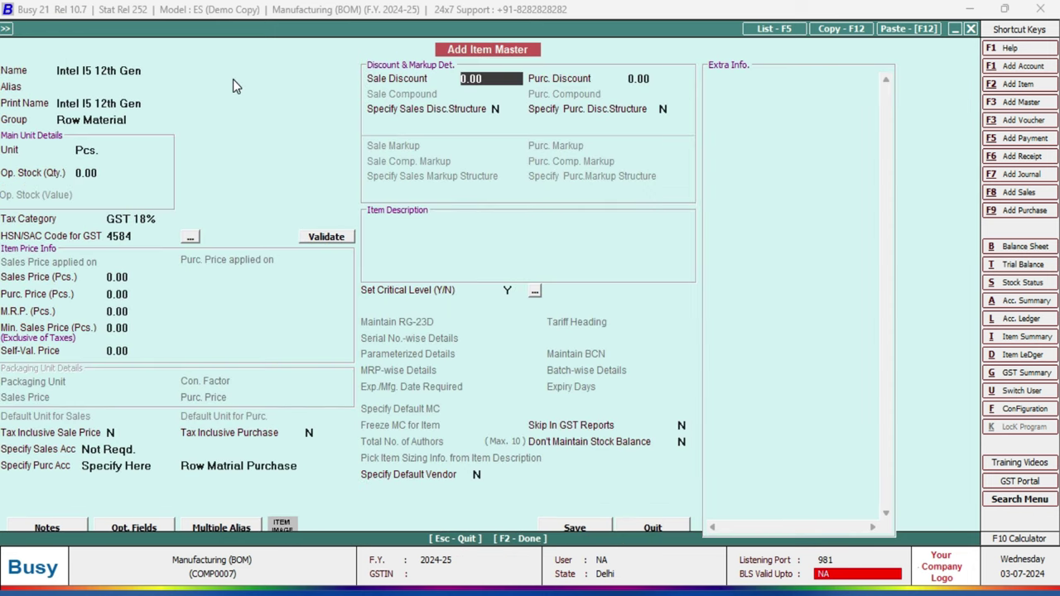
Save the Intel i5 12th Gen item and enter quantity 100 on the voucher.
{"action": "key", "text": "F2"}
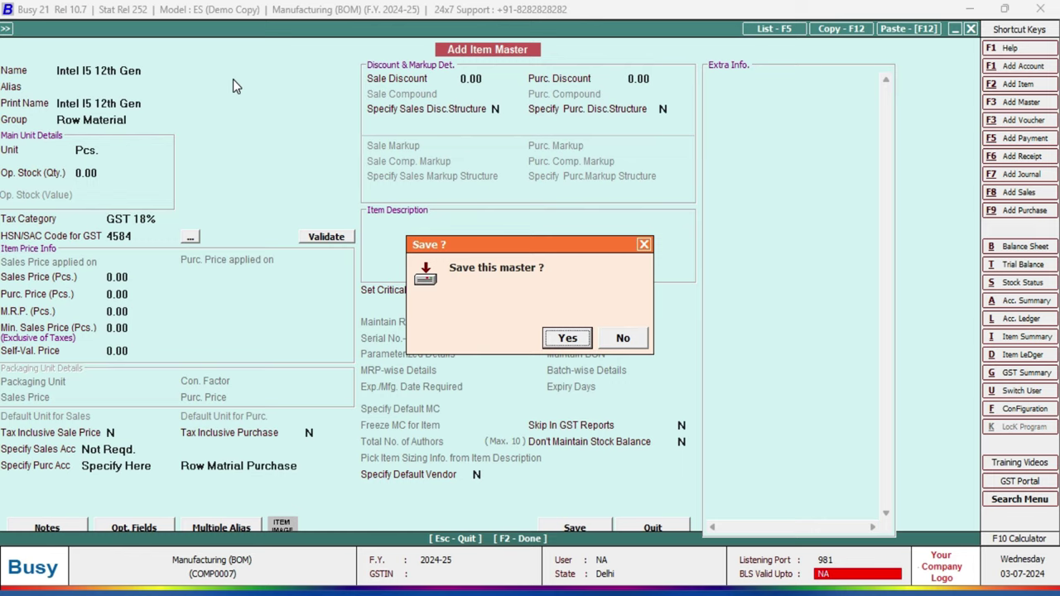
{"action": "key", "text": "Return"}
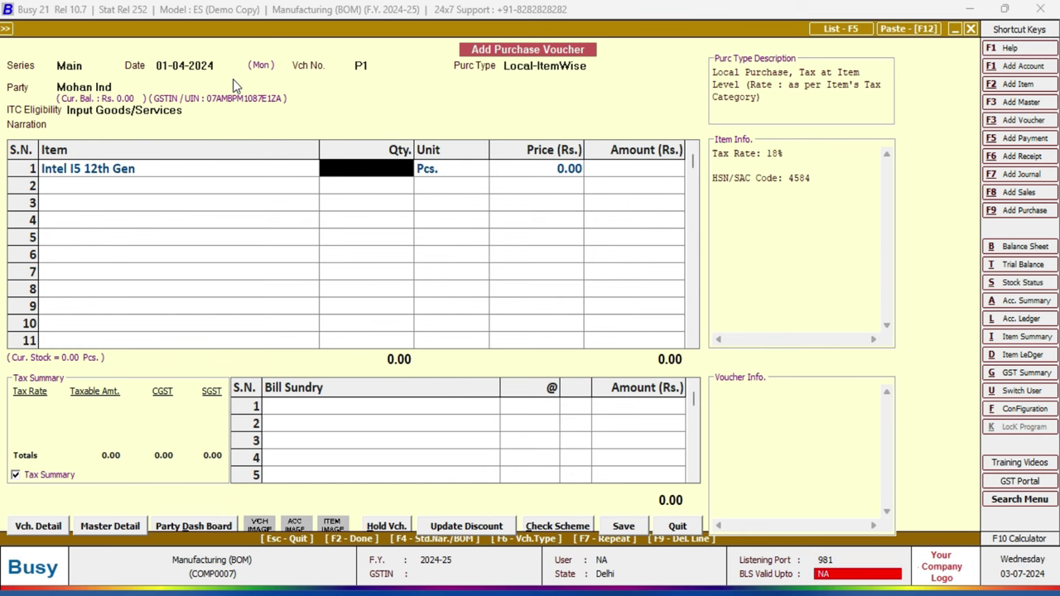
{"action": "type", "text": "100"}
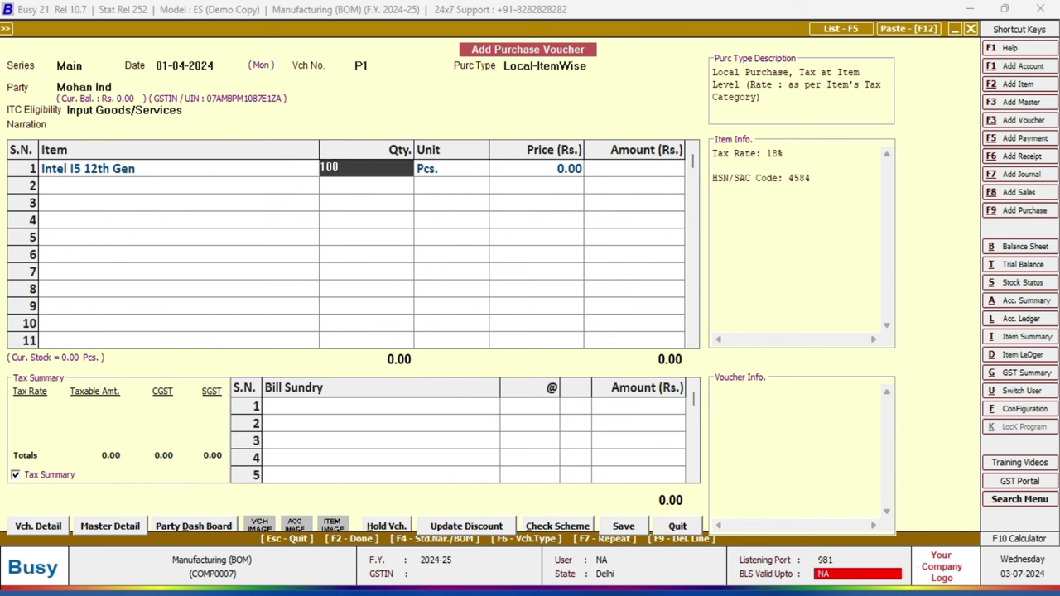
{"action": "key", "text": "Return"}
{"action": "key", "text": "Return"}
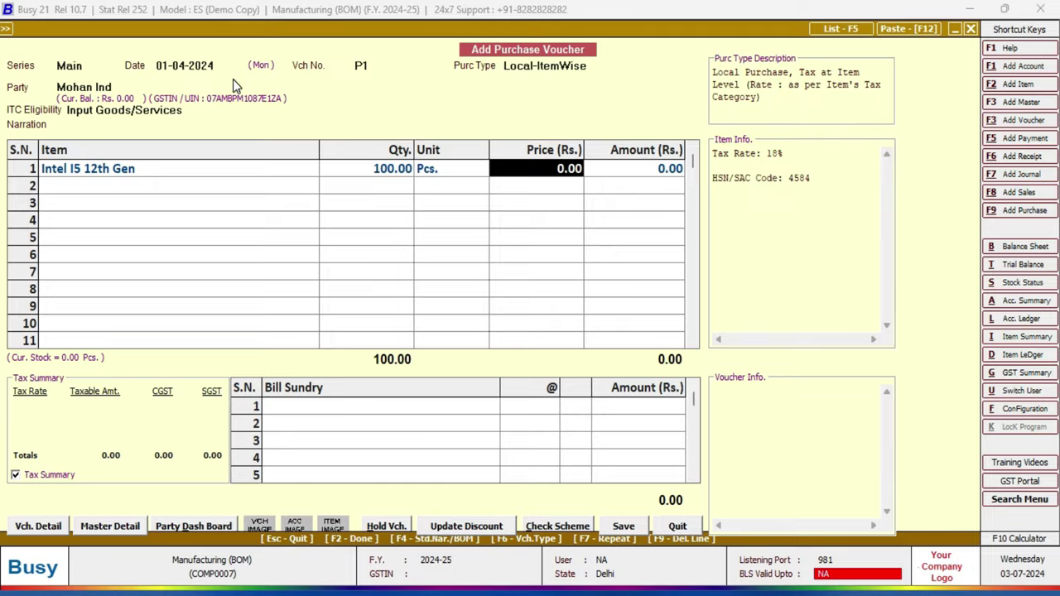
Enter the BOM price 5960, accept 18% GST, and begin the next new item.
{"action": "key", "text": "alt+Tab"}
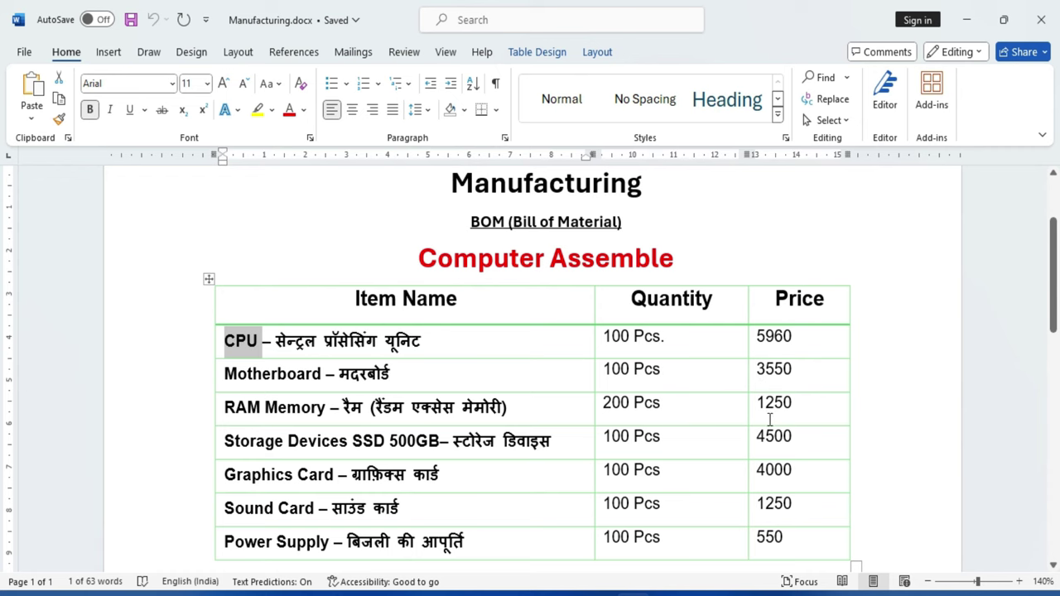
{"action": "key", "text": "alt+Tab"}
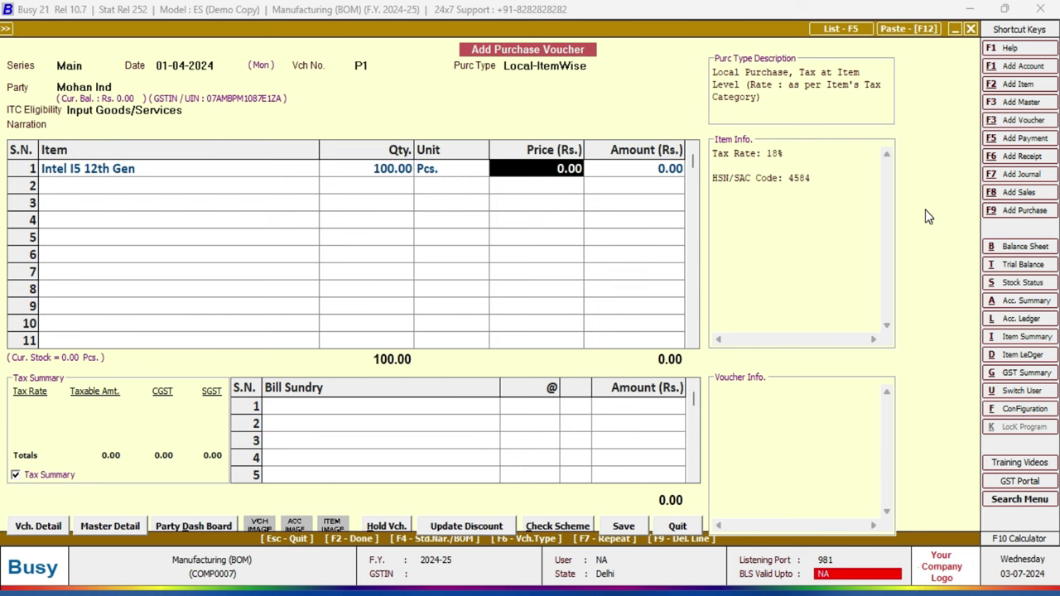
{"action": "type", "text": "5960"}
{"action": "key", "text": "Return"}
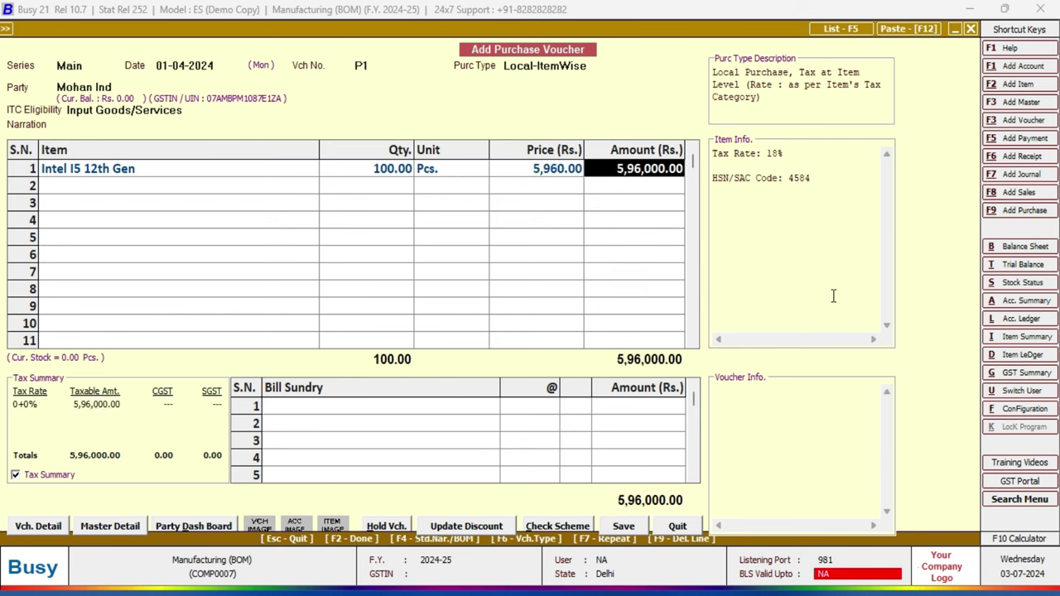
{"action": "key", "text": "Return"}
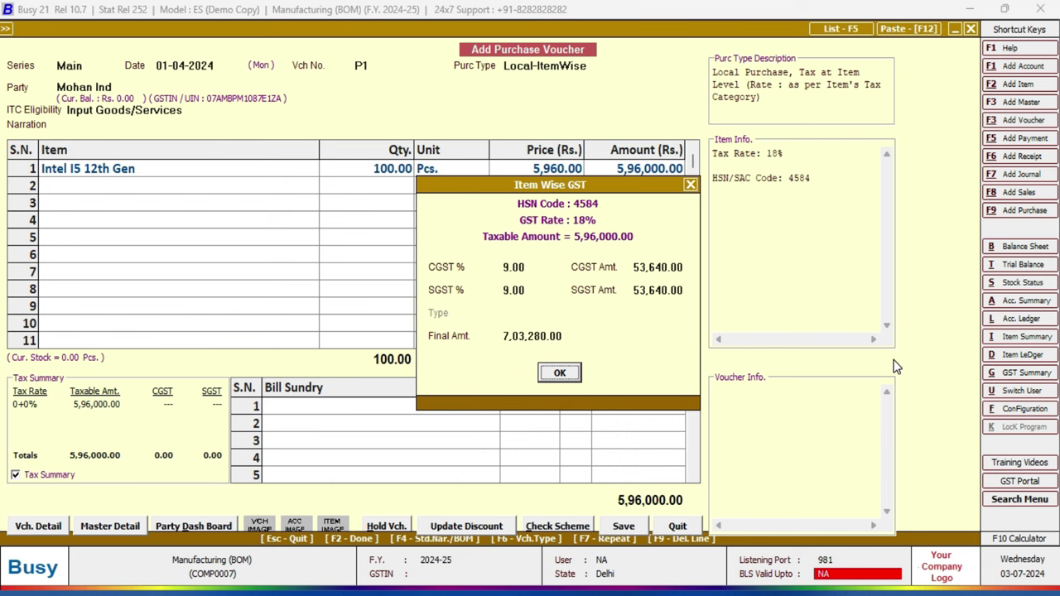
{"action": "key", "text": "Return"}
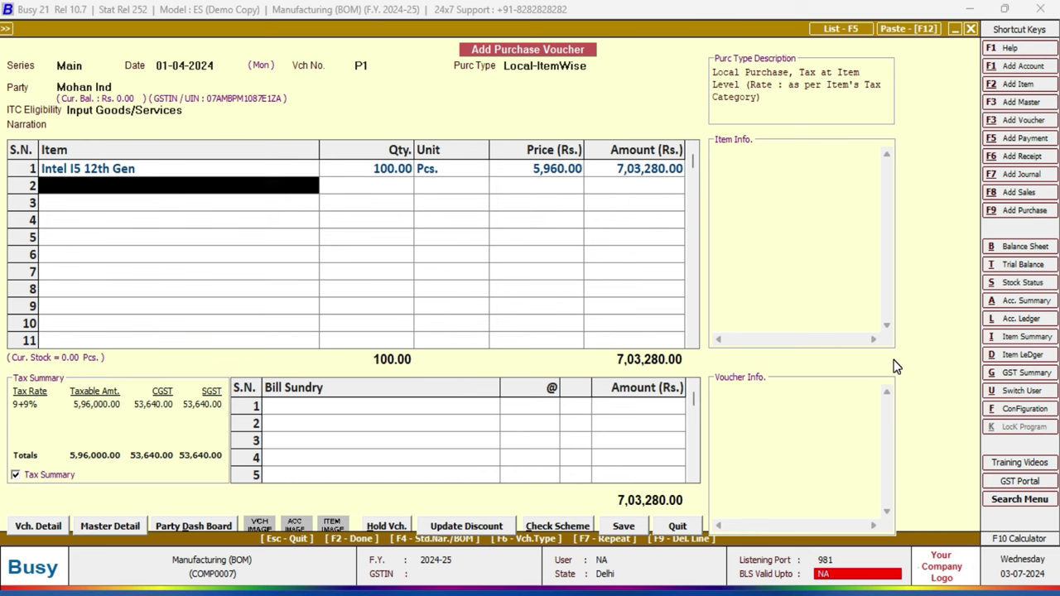
{"action": "key", "text": "F3"}
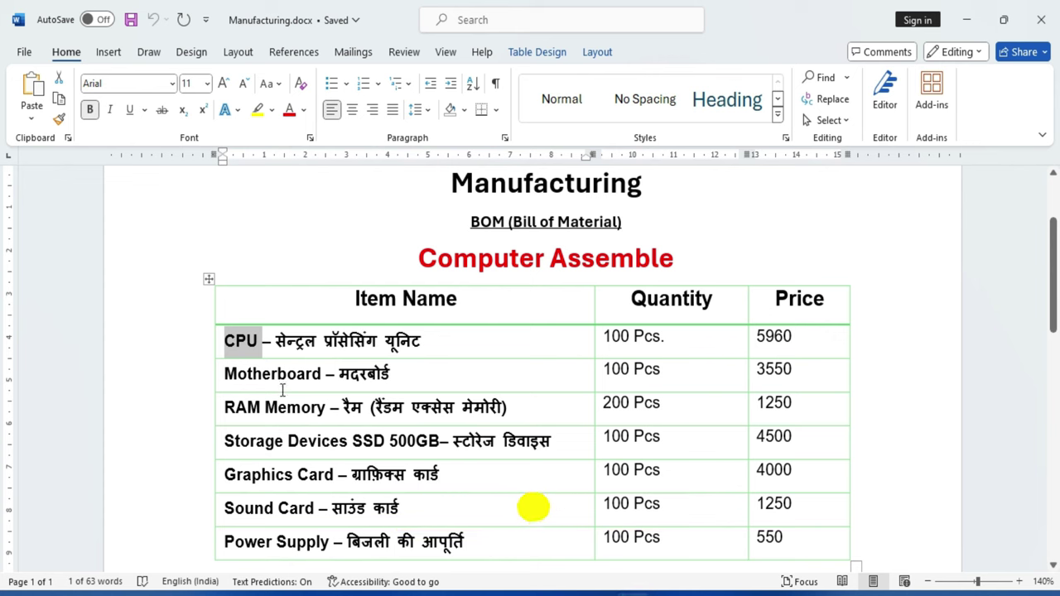
Name the new item 'Motherboard', copied from the BOM table, and assign it to the Row Material group.
{"action": "left_click", "coordinate": [265, 375]}
{"action": "double_click", "coordinate": [265, 374]}
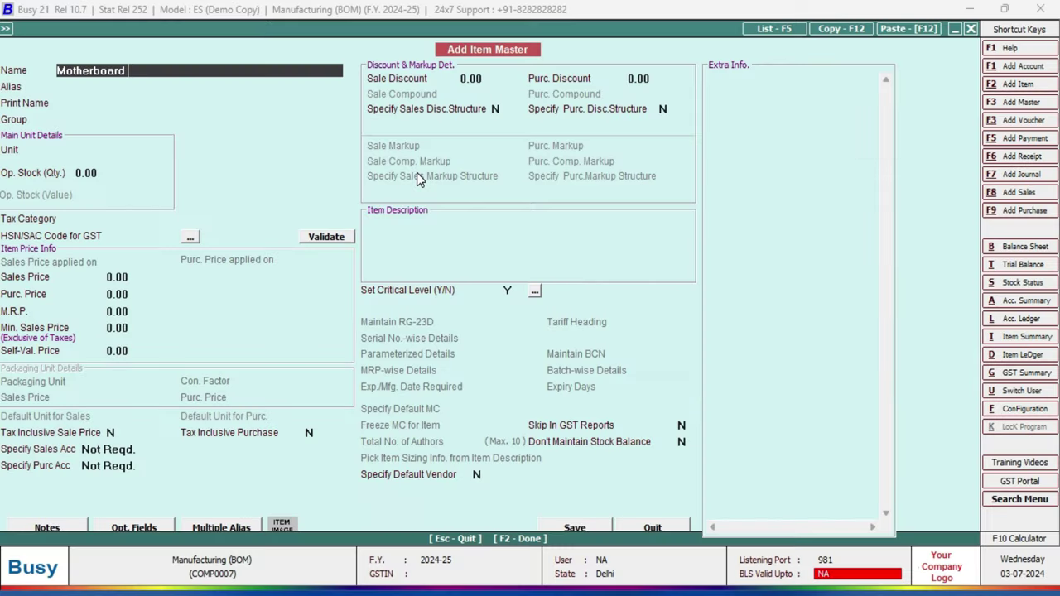
{"action": "key", "text": "Return"}
{"action": "key", "text": "Return"}
{"action": "key", "text": "Return"}
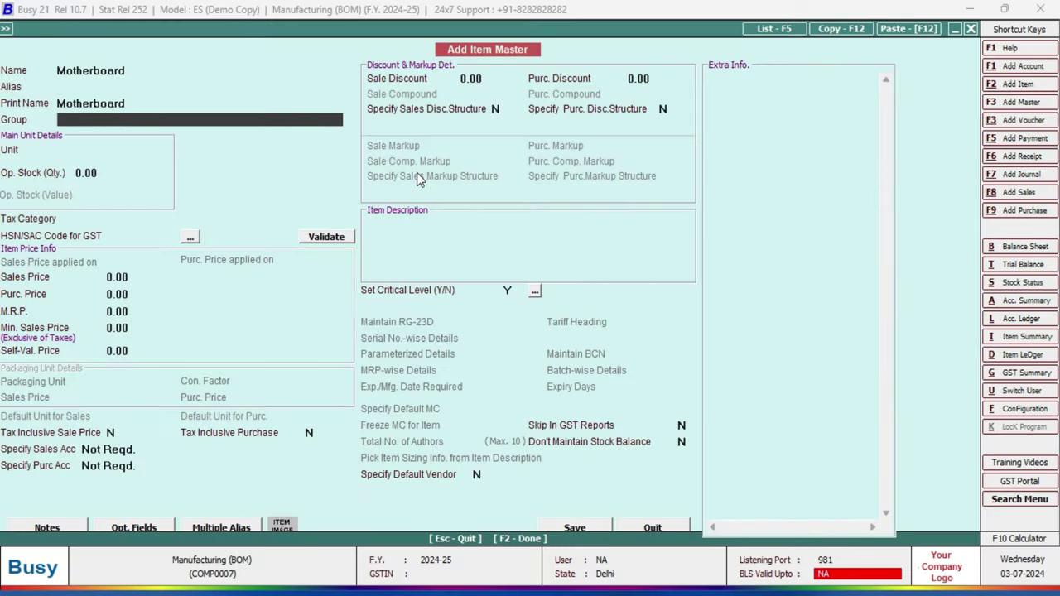
{"action": "key", "text": "Return"}
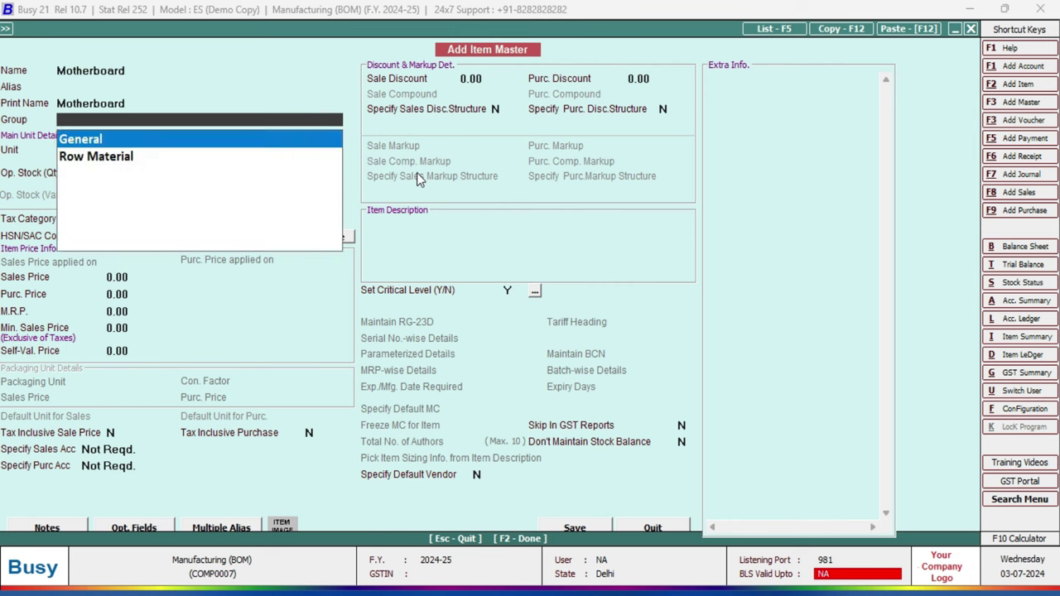
{"action": "key", "text": "Down"}
{"action": "key", "text": "Return"}
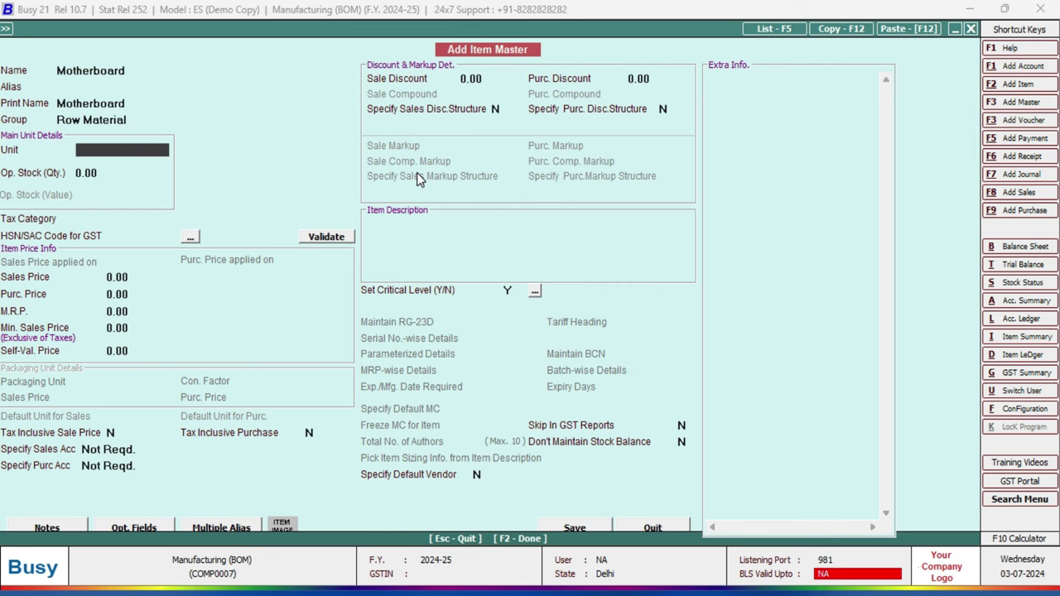